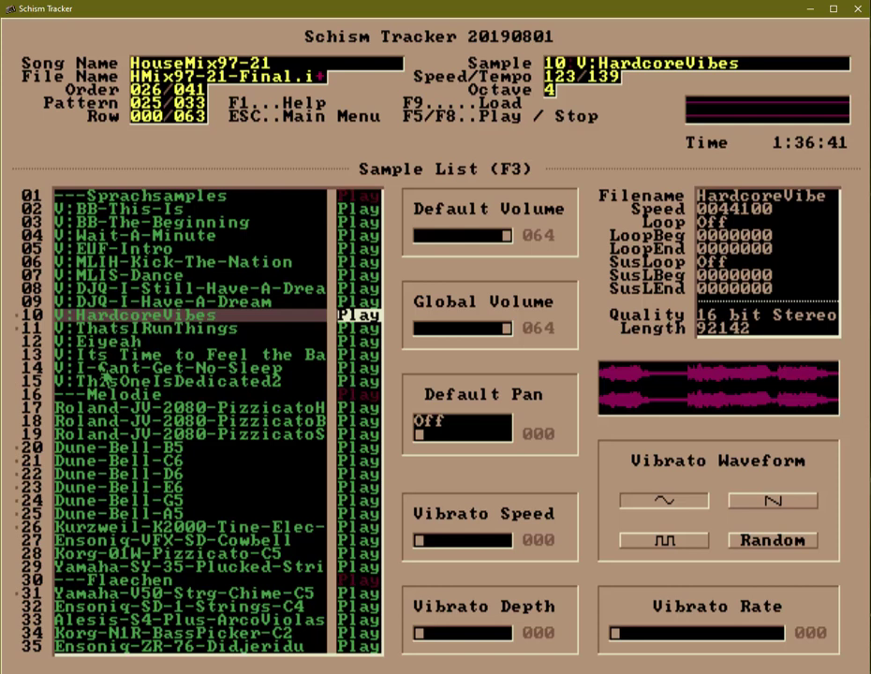
- Browse the sample list down to the Dune-Bell samples and back up to the Sprachsamples heading
key(Down)
key(Down)
key(Down)
key(Down)
key(Down)
key(Down)
key(Down)
key(Down)
key(Down)
key(Down)
key(Down)
key(Down)
key(Down)
key(Down)
key(Down)
key(Down)
key(Down)
key(Down)
key(Down)
key(Down)
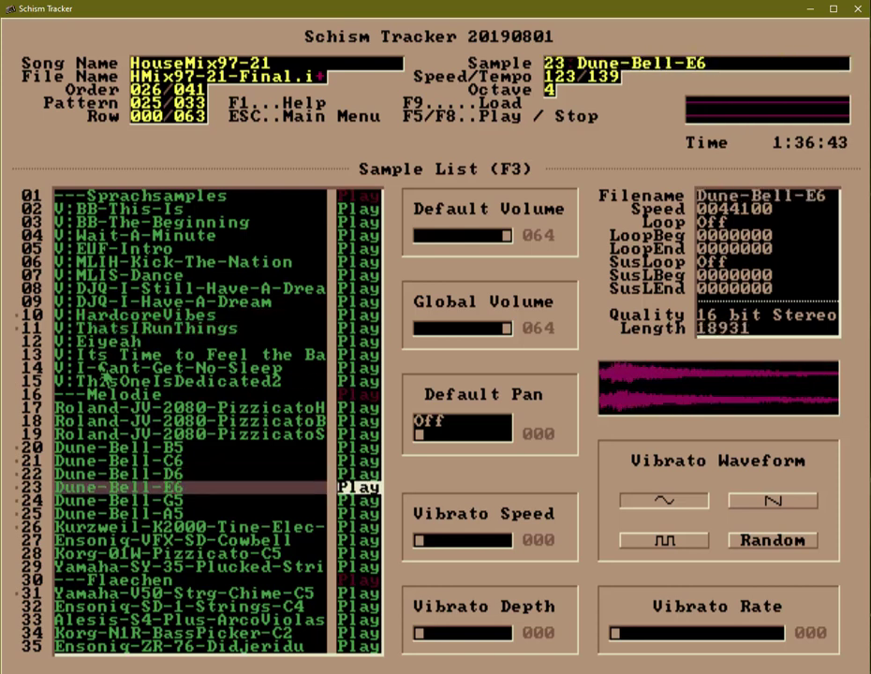
key(Up)
key(Up)
key(Up)
key(Up)
key(Up)
key(Up)
key(Up)
key(Up)
key(Up)
key(Up)
key(Up)
key(Up)
key(Up)
key(Up)
key(Up)
key(Up)
key(Up)
key(Up)
key(Up)
key(Up)
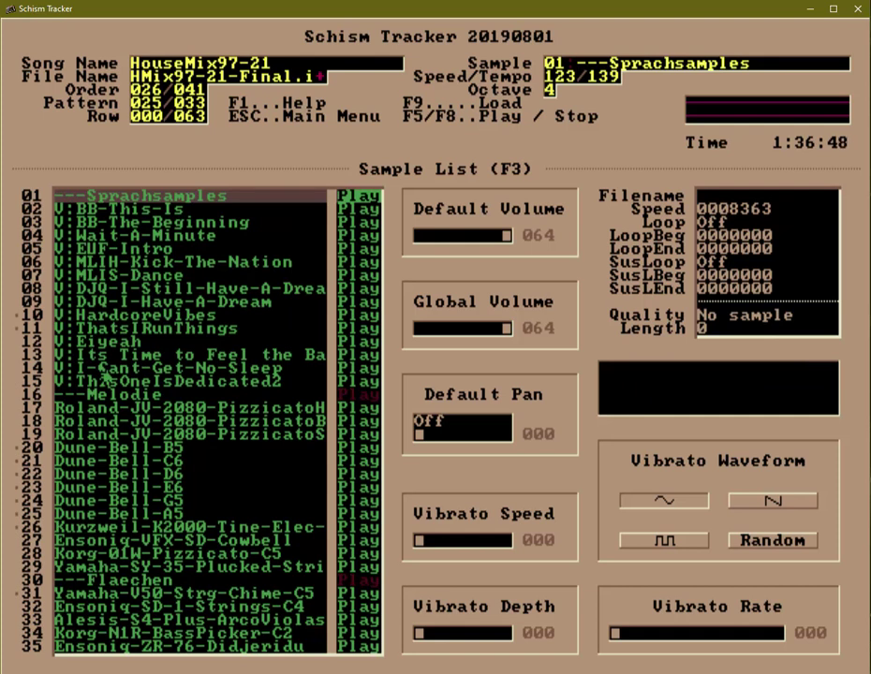
- Look through the speech and melody samples from slot 01 to slot 29
key(Down)
key(Down)
key(Down)
key(Down)
key(Down)
key(Down)
key(Down)
key(Down)
key(Down)
key(Down)
key(Down)
key(Down)
key(Down)
key(Down)
key(Down)
key(Down)
key(Down)
key(Down)
key(Down)
key(Down)
key(Down)
key(Down)
key(Down)
key(Down)
key(Down)
key(Down)
key(Down)
key(Down)
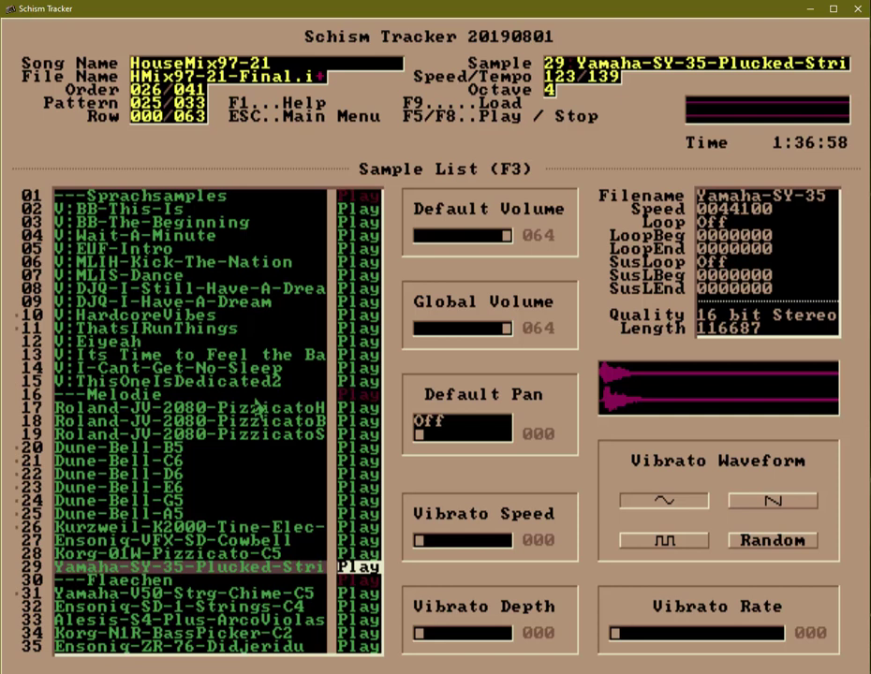
- Insert an empty sample slot at position 20, directly above Dune-Bell-B5
key(Up)
key(Up)
key(Up)
key(Up)
key(Up)
key(Up)
key(Up)
key(Up)
key(Up)
key(Up)
key(Up)
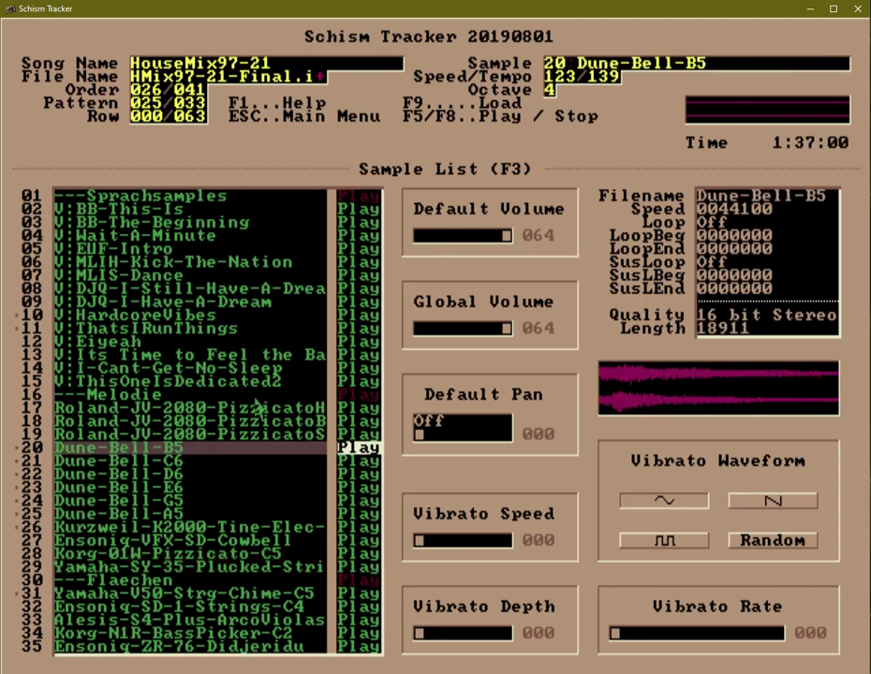
key(Down)
key(Down)
key(alt+Insert)
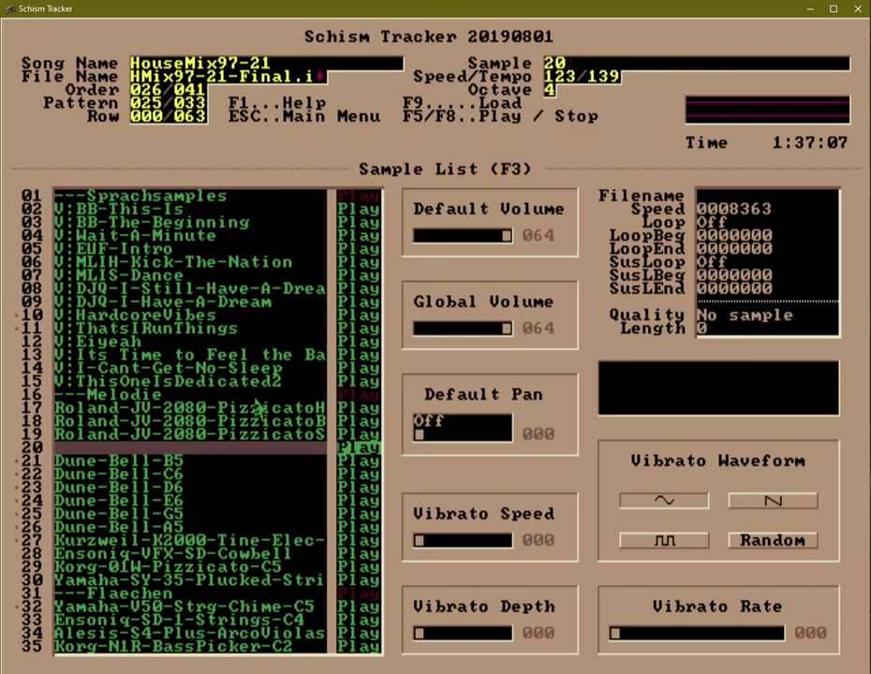
- View the sample loading list for empty slot 20 and return to the sample list
key(Return)
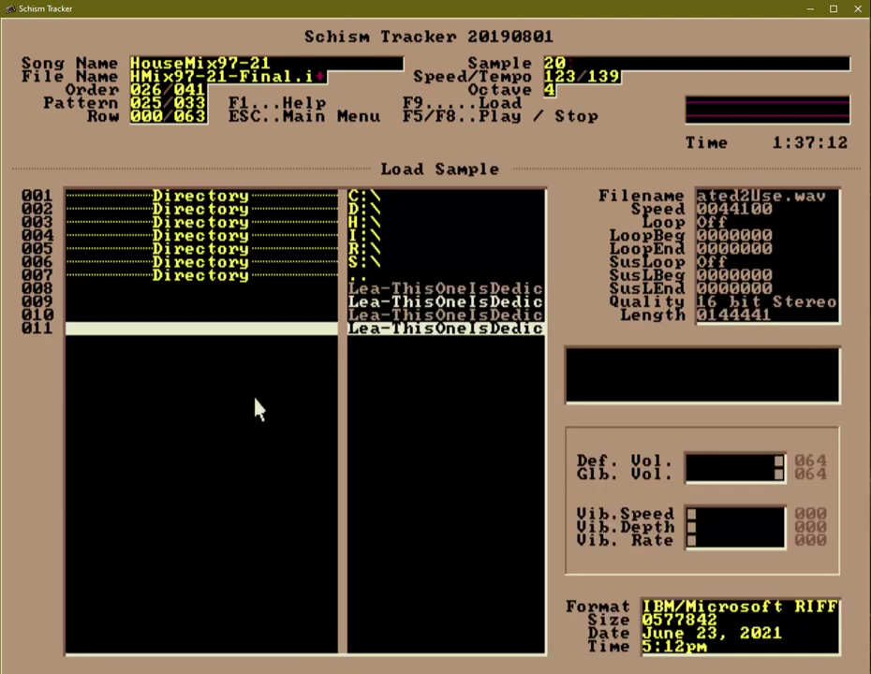
key(F2)
key(F3)
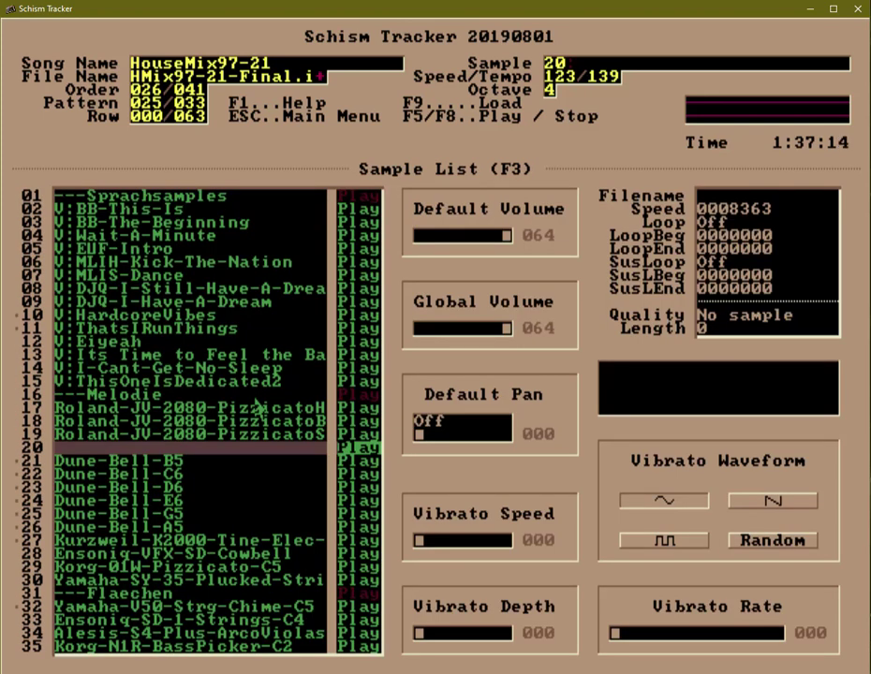
key(Left)
key(Left)
key(Left)
key(Left)
key(Left)
key(Left)
key(Left)
key(Left)
key(Left)
key(Left)
key(Left)
key(Left)
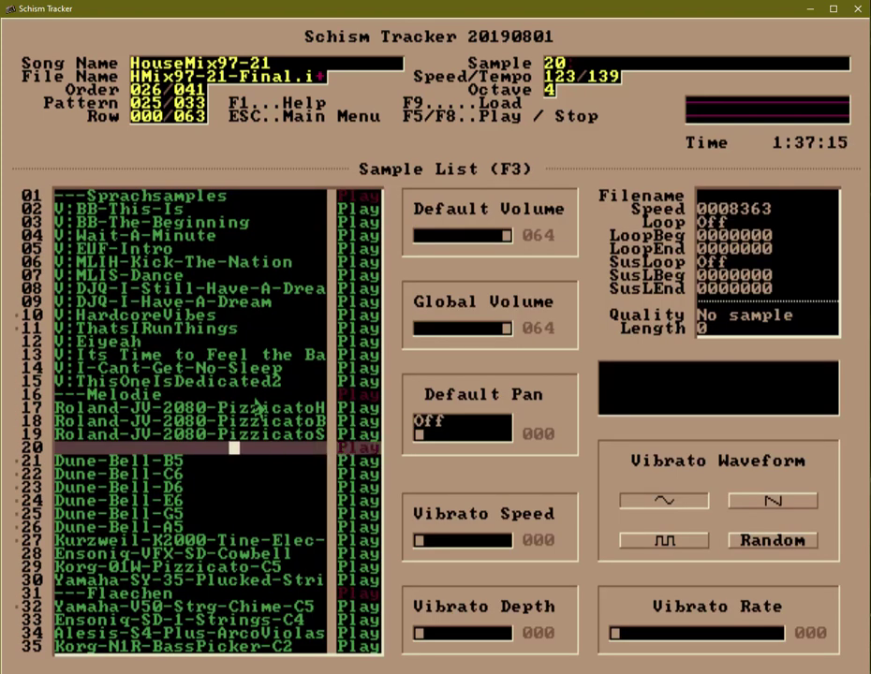
text(Hallo W)
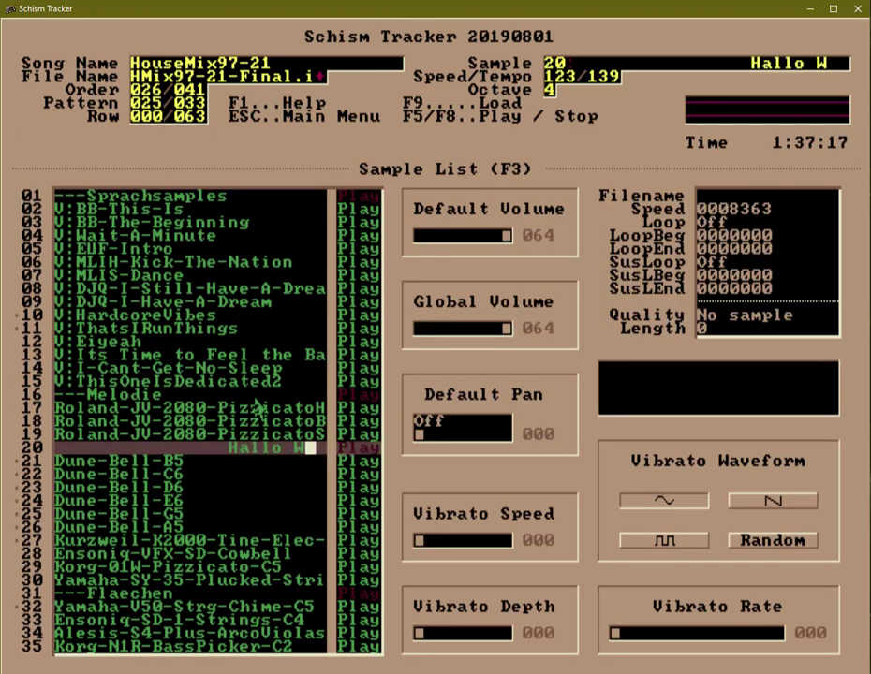
text(el)
key(Left)
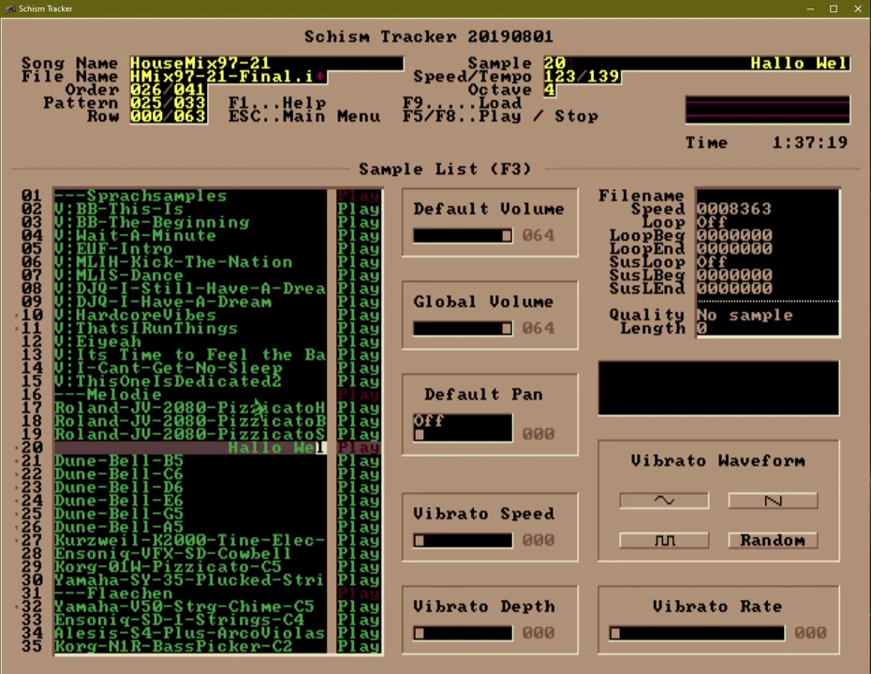
key(BackSpace)
key(BackSpace)
key(BackSpace)
key(BackSpace)
key(BackSpace)
key(BackSpace)
key(BackSpace)
key(BackSpace)
key(BackSpace)
key(BackSpace)
key(BackSpace)
key(BackSpace)
key(BackSpace)
key(BackSpace)
key(BackSpace)
key(BackSpace)
- Name the empty sample slot 20 "Hallo Welt", indented toward the middle of the name field
text(H)
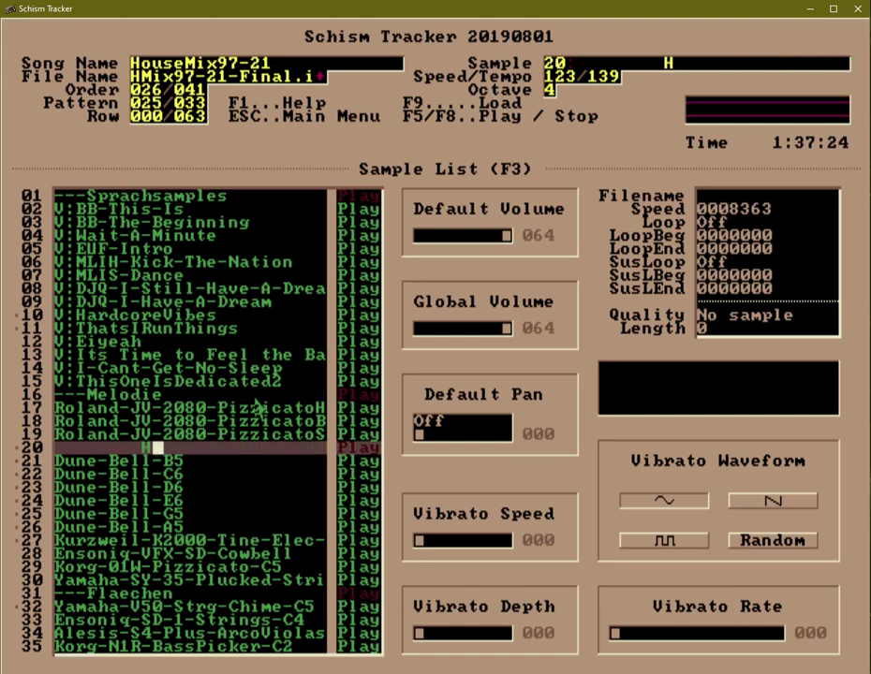
text(allo Welt)
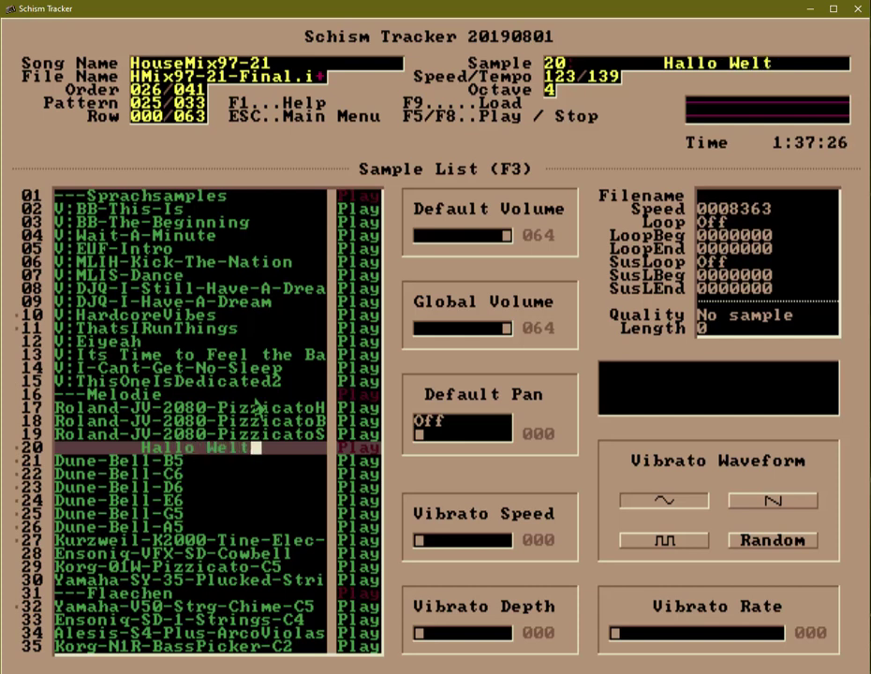
key(Down)
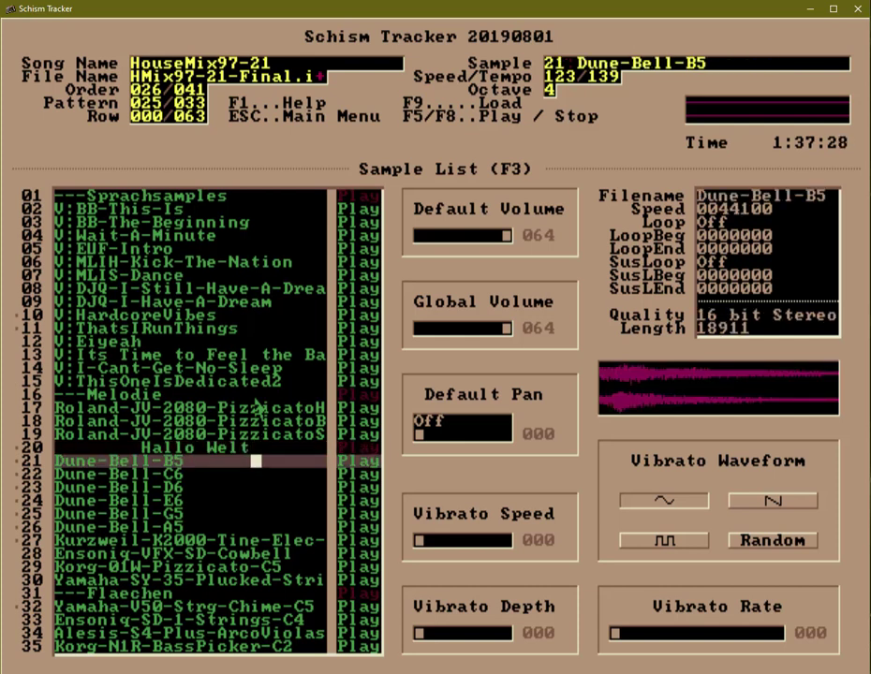
key(Up)
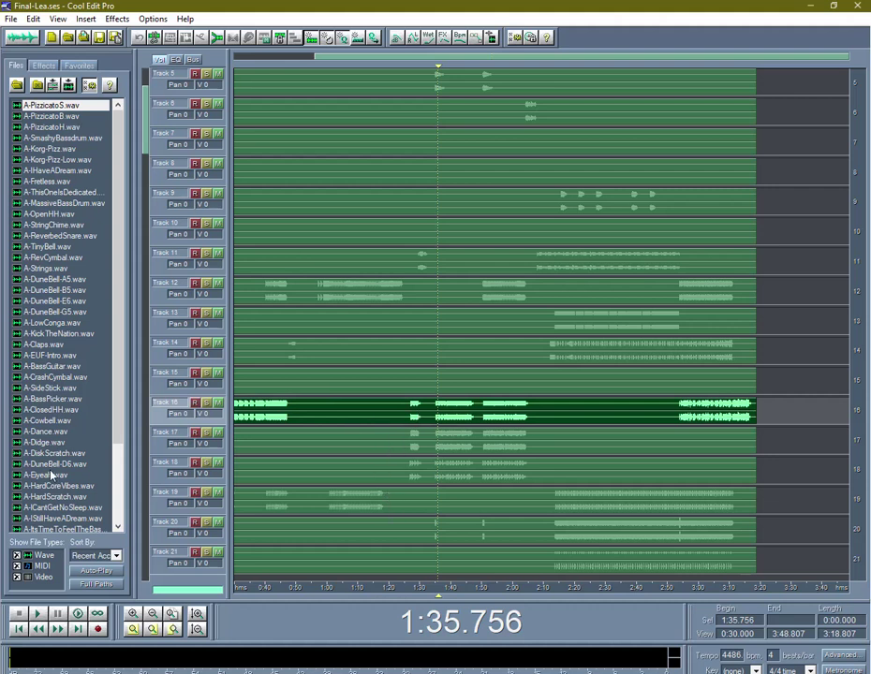
- In Cool Edit Pro, look through the session's wave files and open A-PizzicatoS.wav for waveform editing
scroll(39, 344, down, 3)
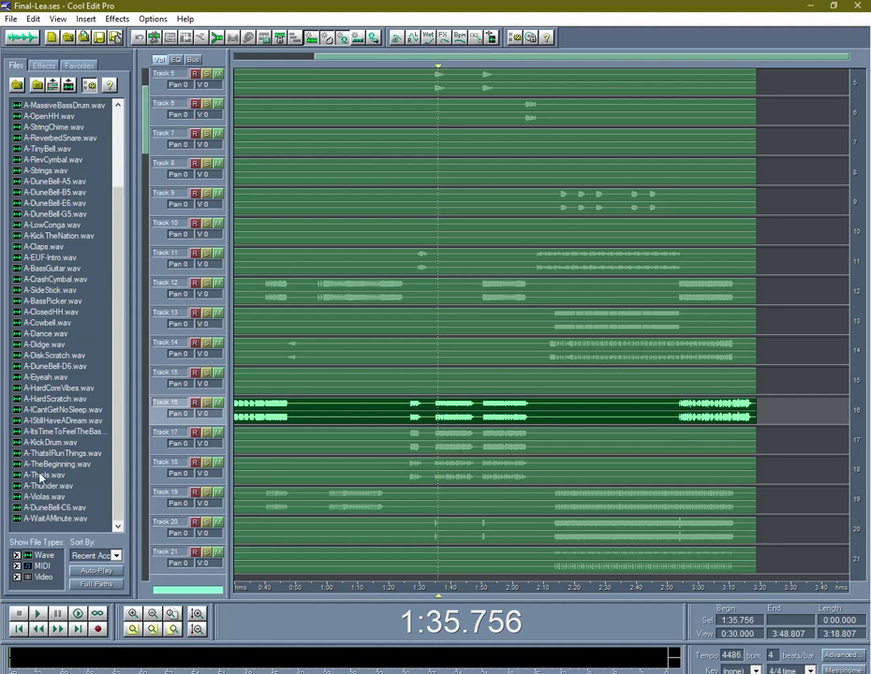
scroll(52, 251, up, 1)
scroll(51, 251, up, 1)
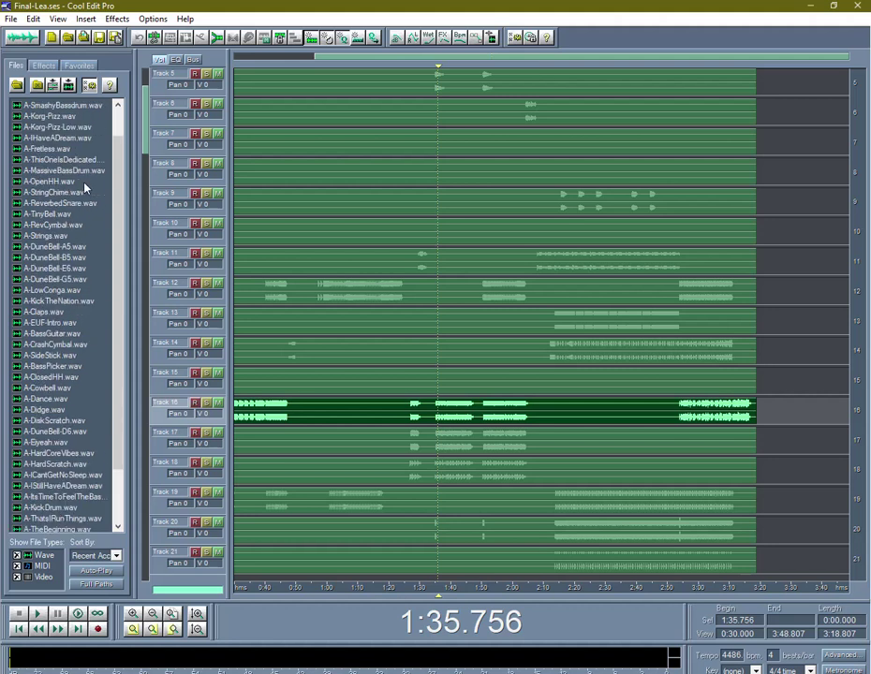
scroll(77, 178, up, 1)
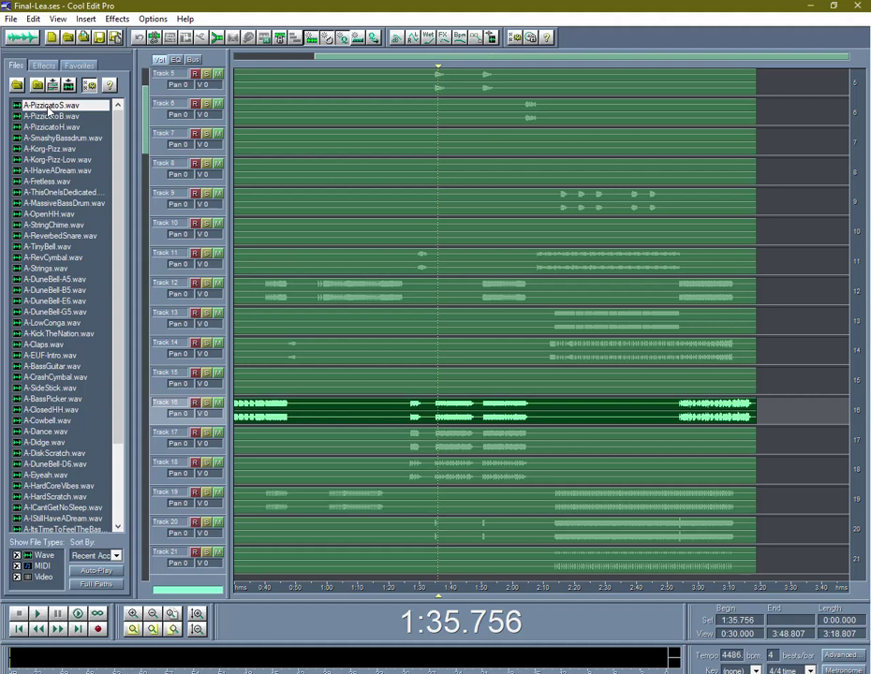
double_click(48, 107)
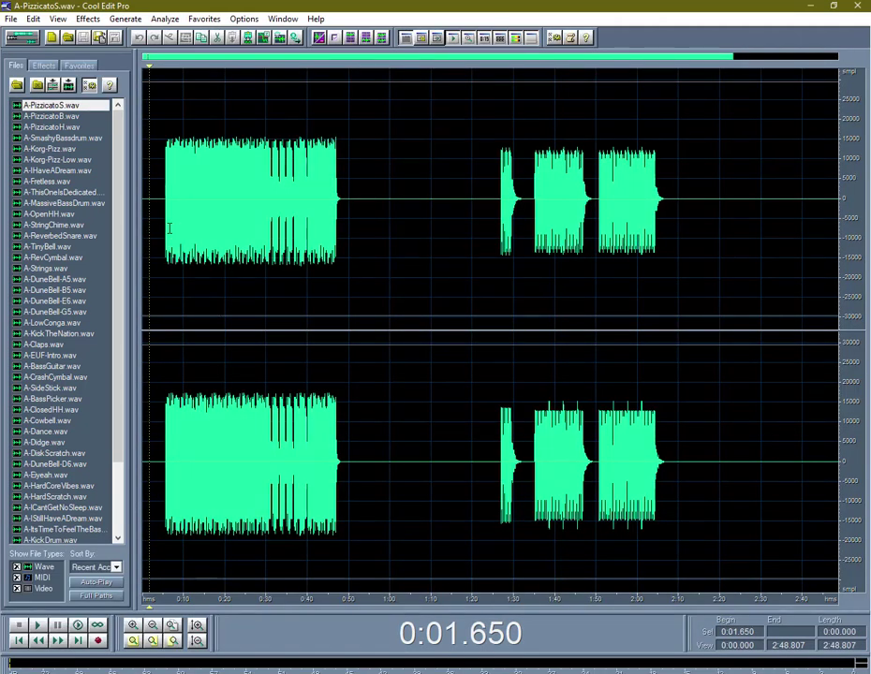
- Play the pizzicato audio from about 0:05, then briefly mark the silent gap from about 0:50 to 1:26
click(163, 281)
key(space)
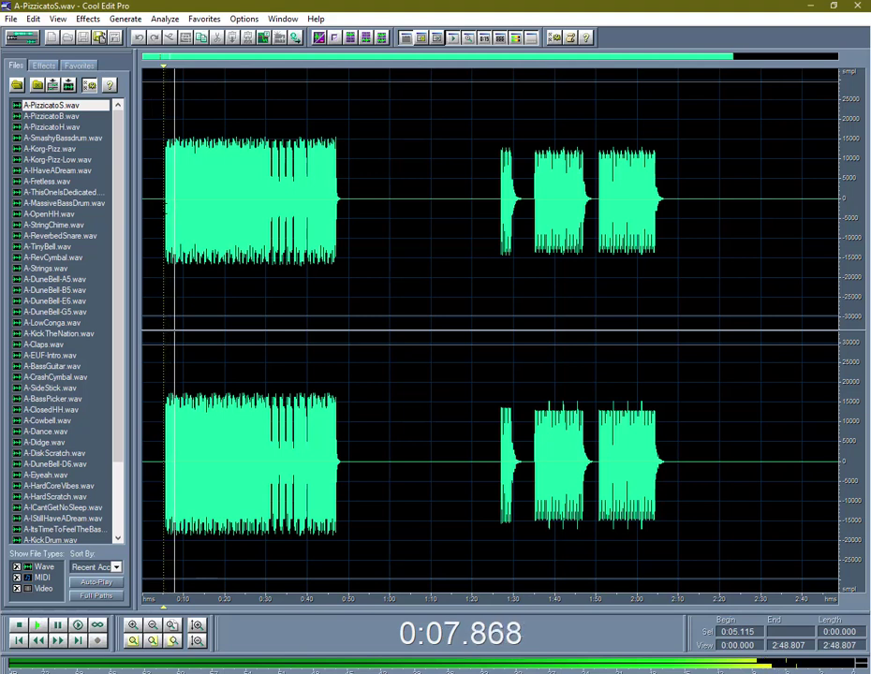
key(space)
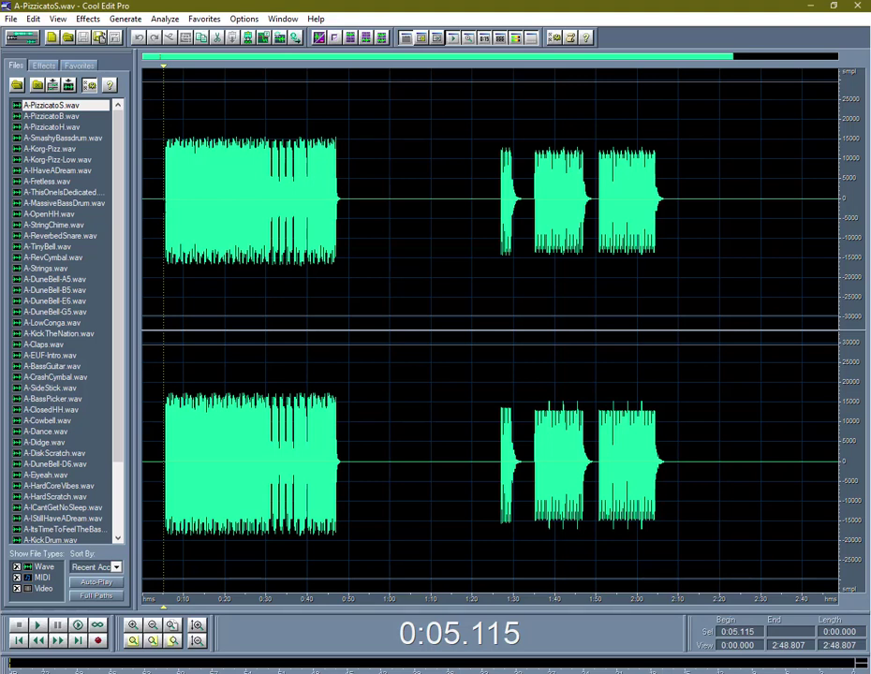
drag(349, 281, 494, 281)
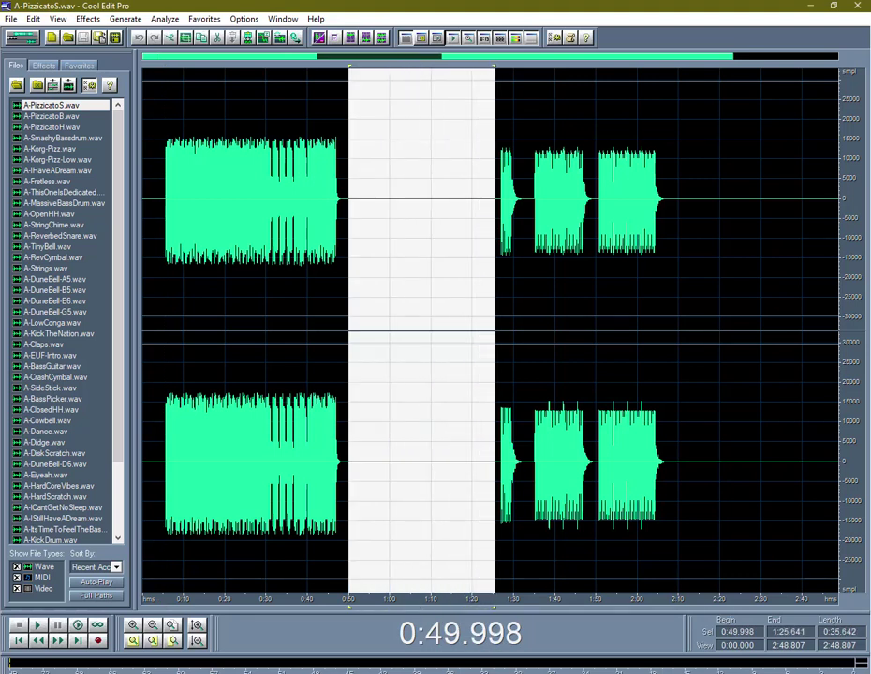
click(350, 190)
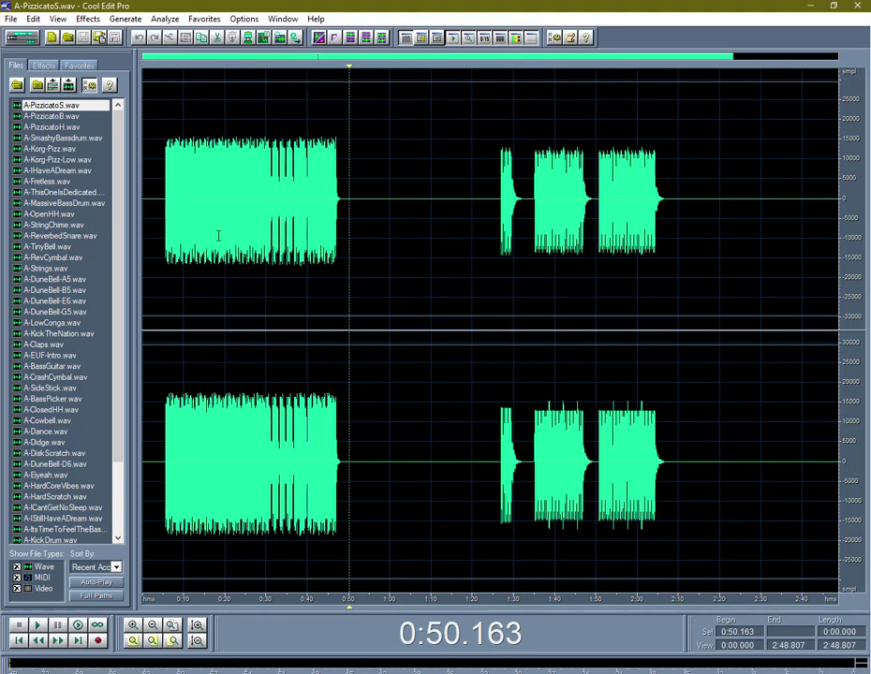
- Select the first pizzicato passage from about 0:05 to 0:50, zoom to it and play its beginning
drag(164, 281, 348, 281)
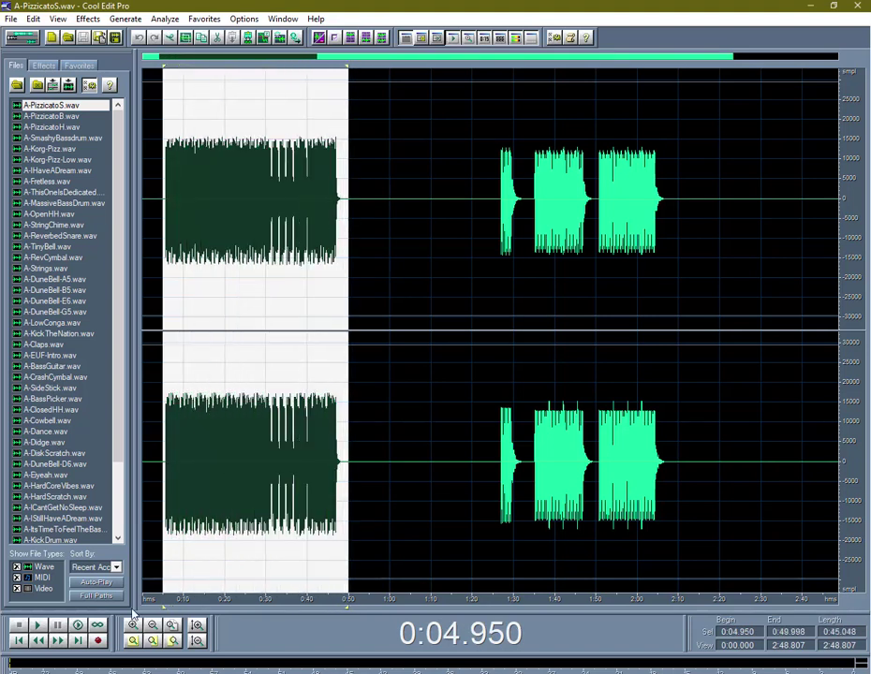
click(132, 641)
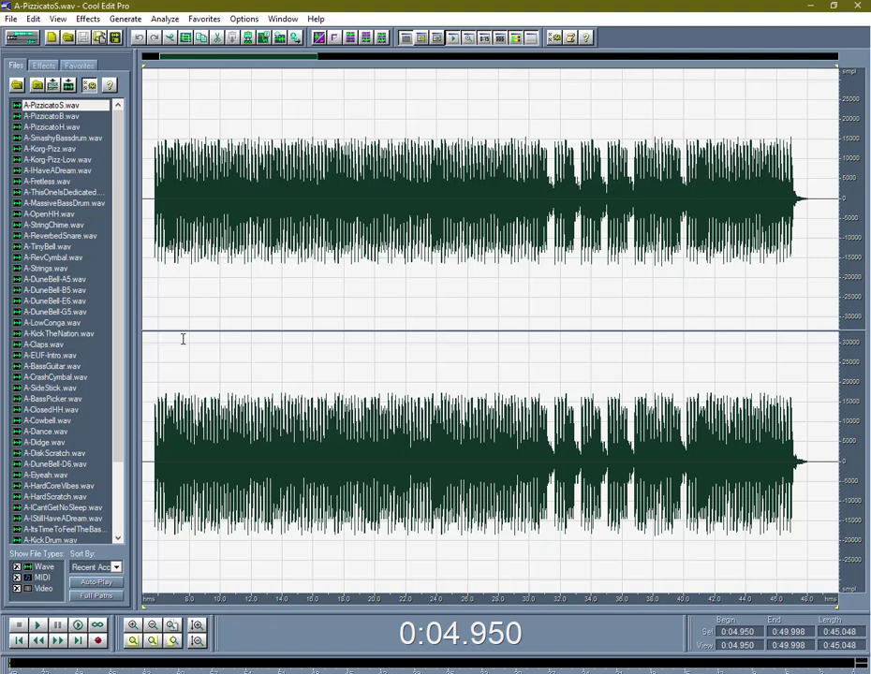
key(space)
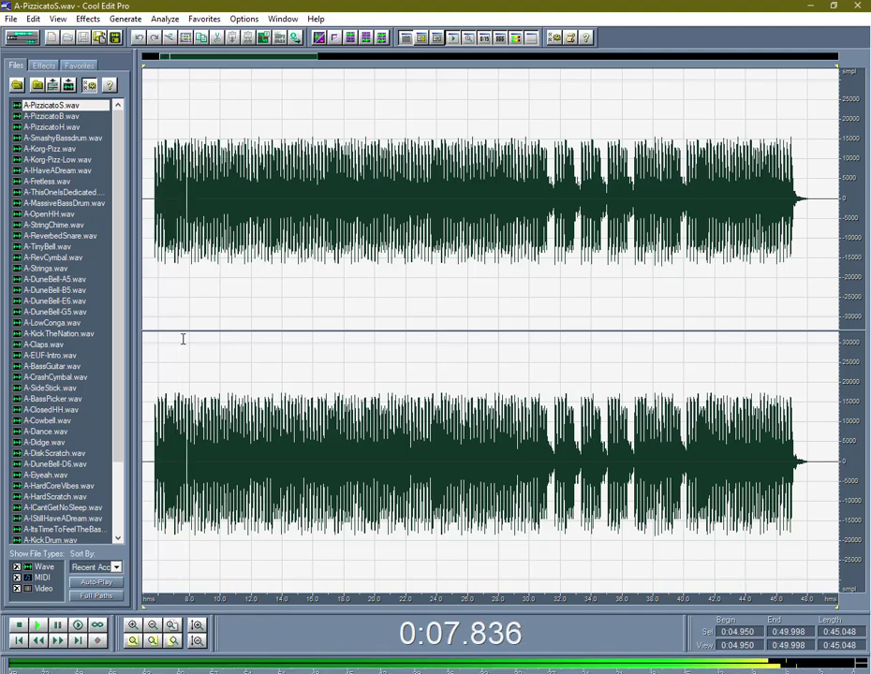
key(space)
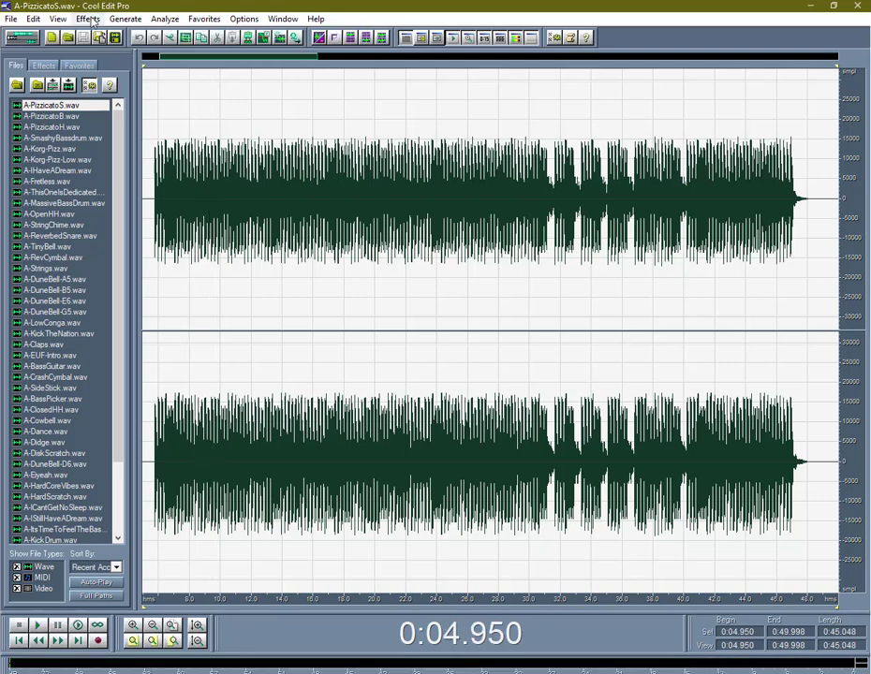
- Preview the FFT Filter with the Increased Heights 250 preset on the selection and close it without applying
click(90, 20)
mouse_move(139, 130)
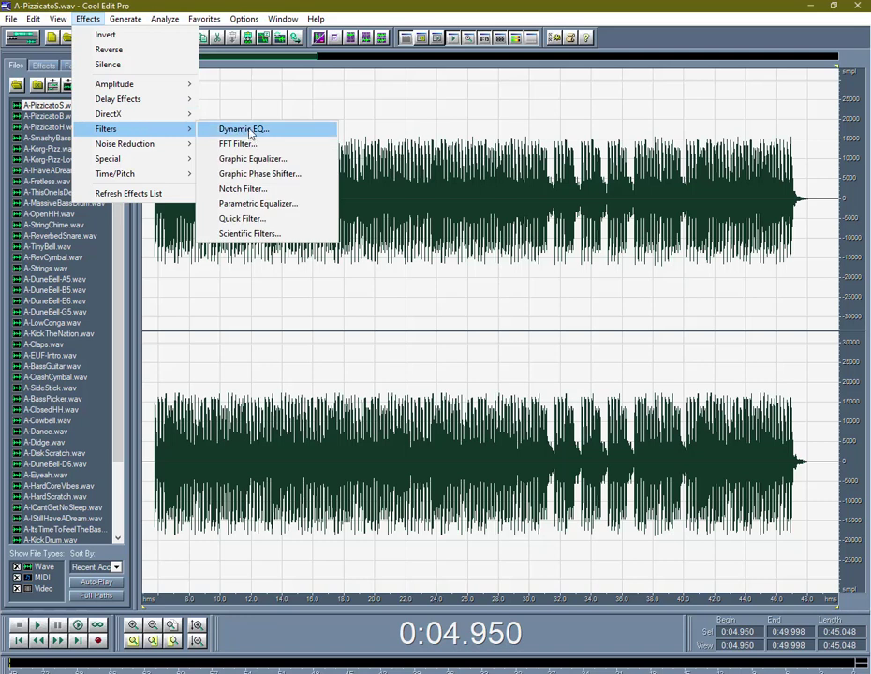
click(251, 146)
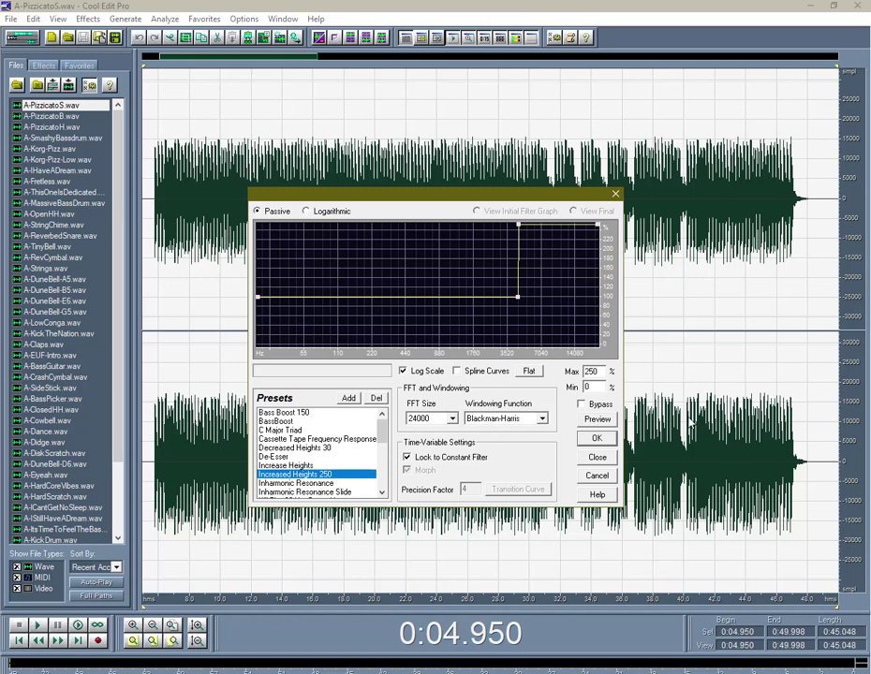
click(599, 419)
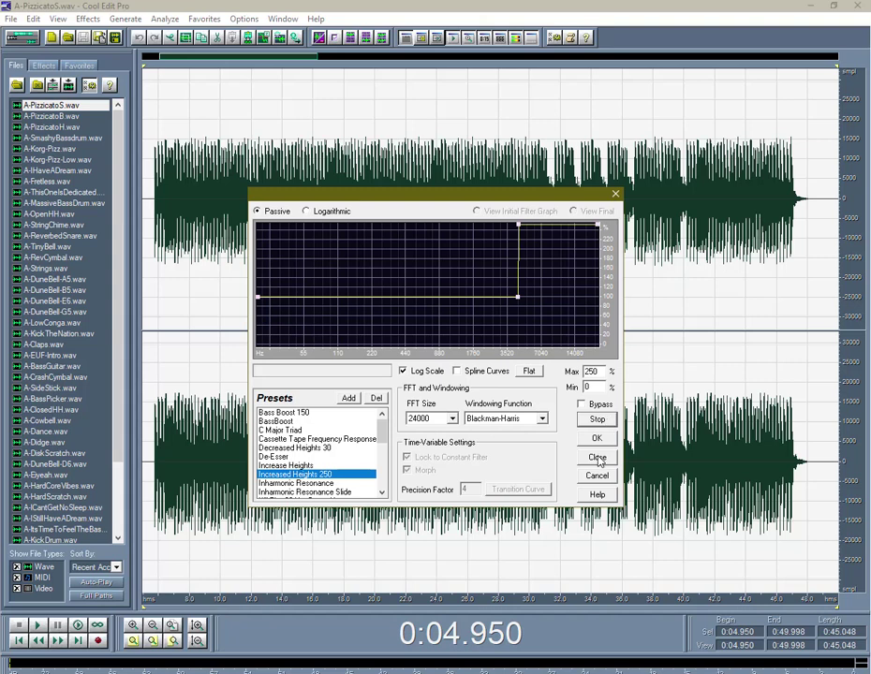
click(598, 457)
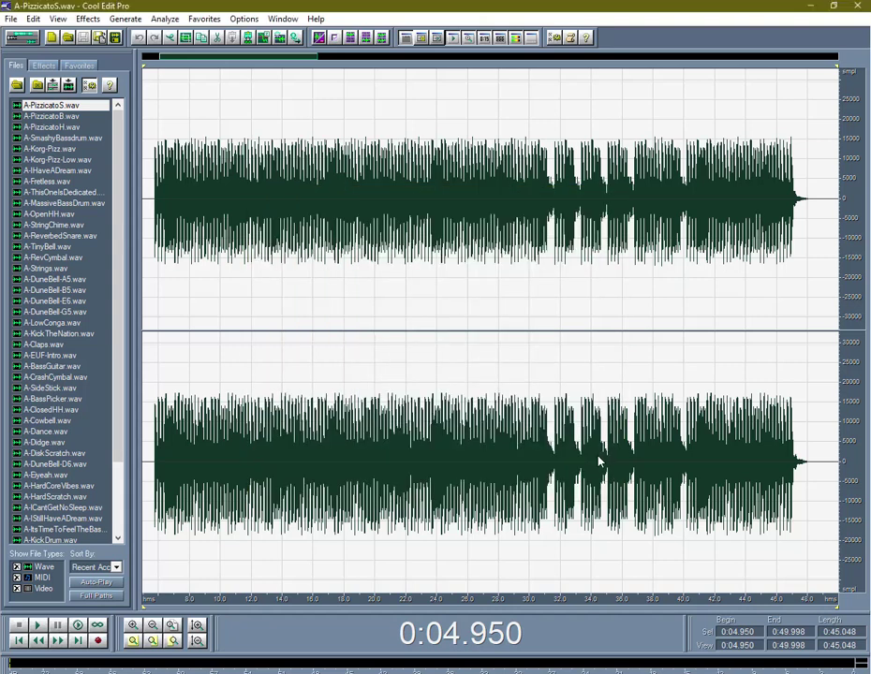
- Select the passage from about 0:05.6 to 0:23.8 and preview Full Reverb on it with the current settings
click(156, 273)
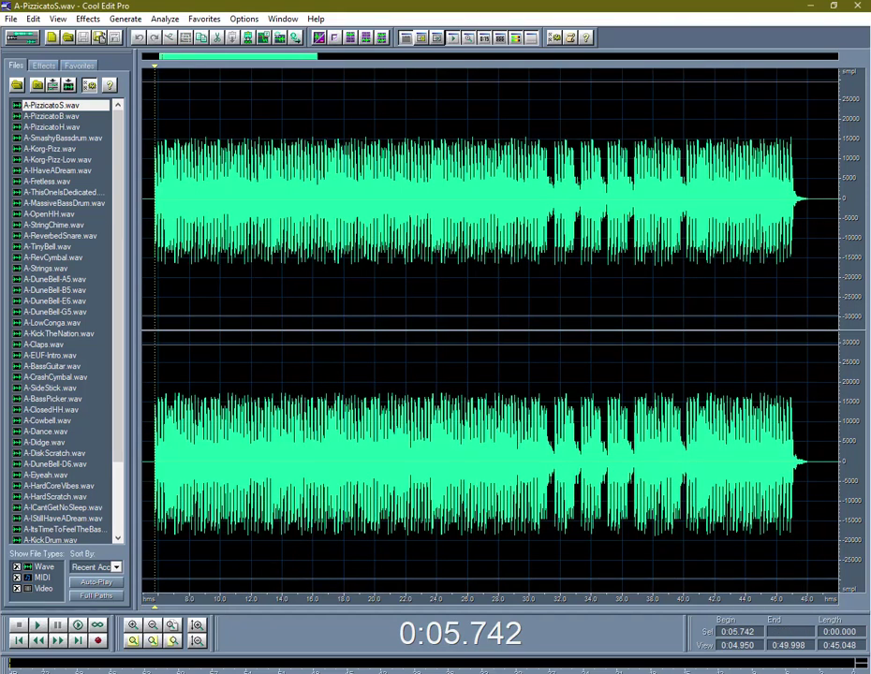
drag(153, 274, 432, 274)
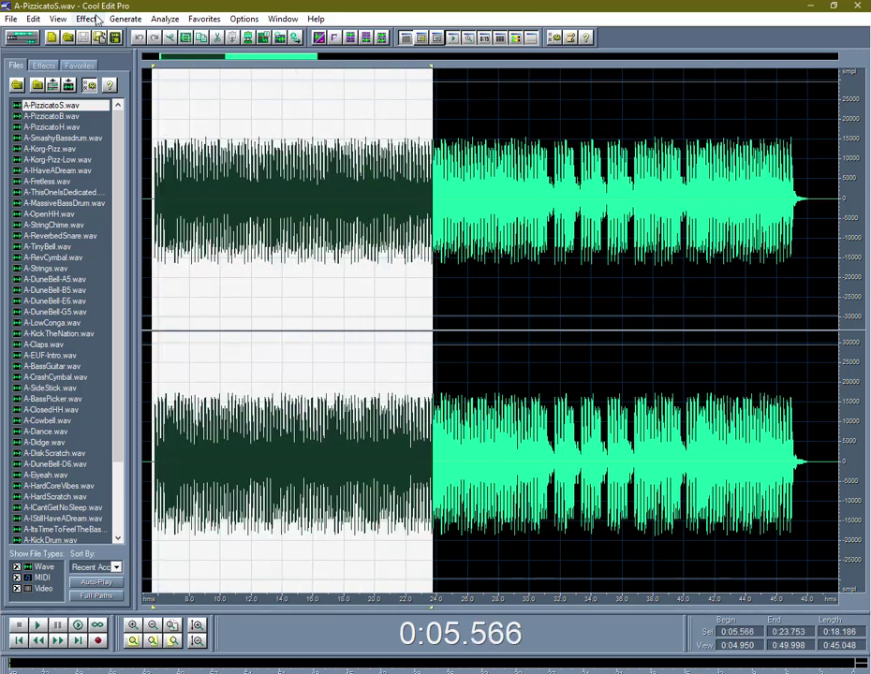
click(87, 19)
mouse_move(183, 100)
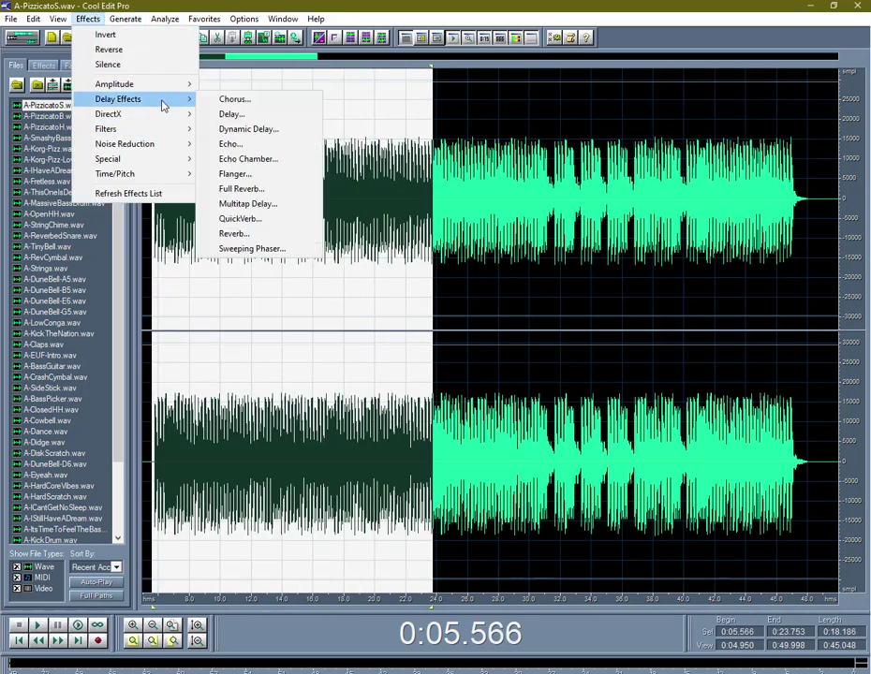
click(255, 188)
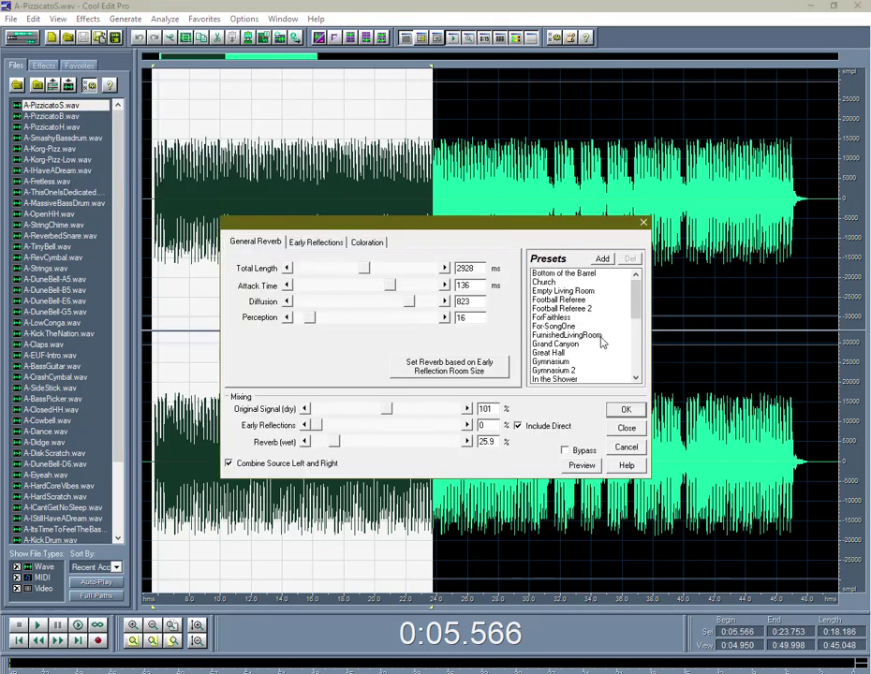
click(582, 466)
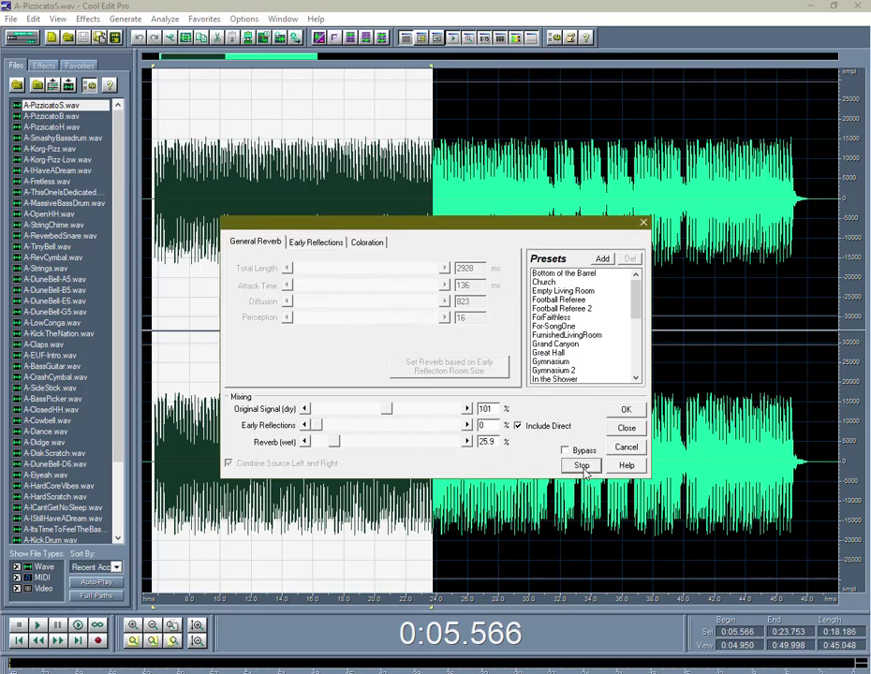
click(583, 468)
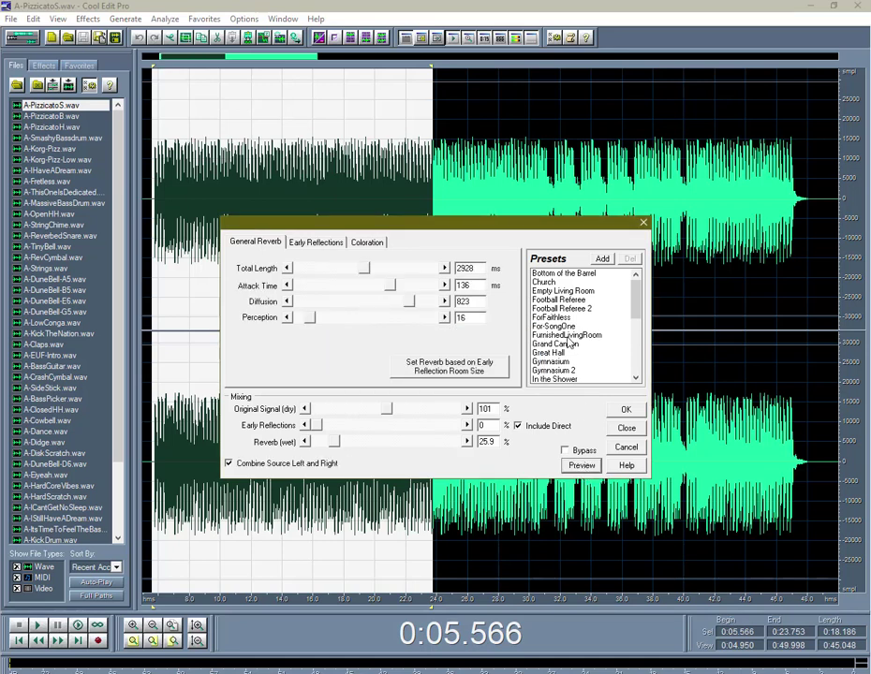
- Preview the LargePlate, FurnishedLivingRoom and Church reverb presets on the selection, and close Full Reverb without applying it
scroll(569, 348, down, 2)
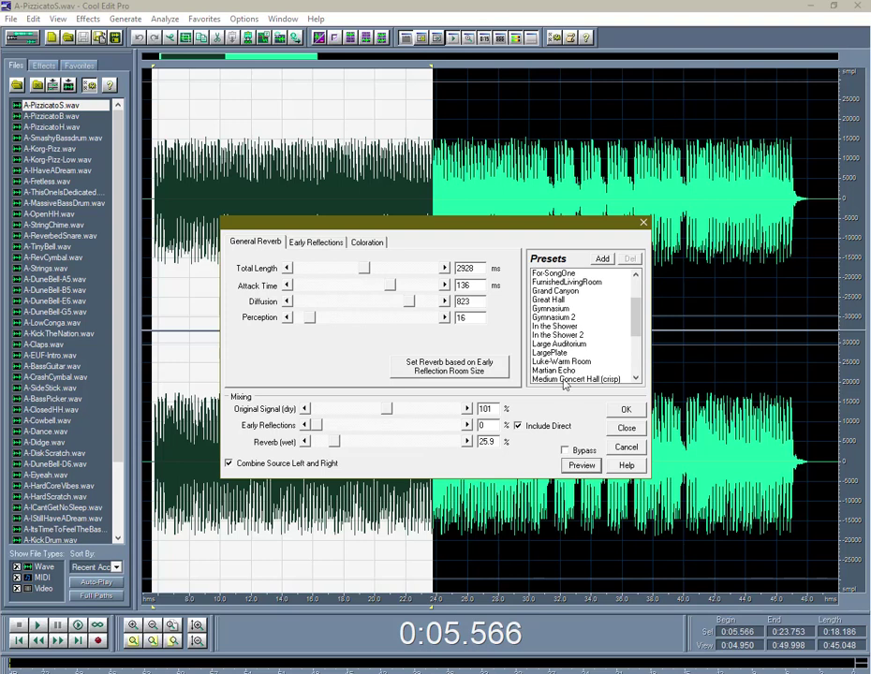
click(560, 353)
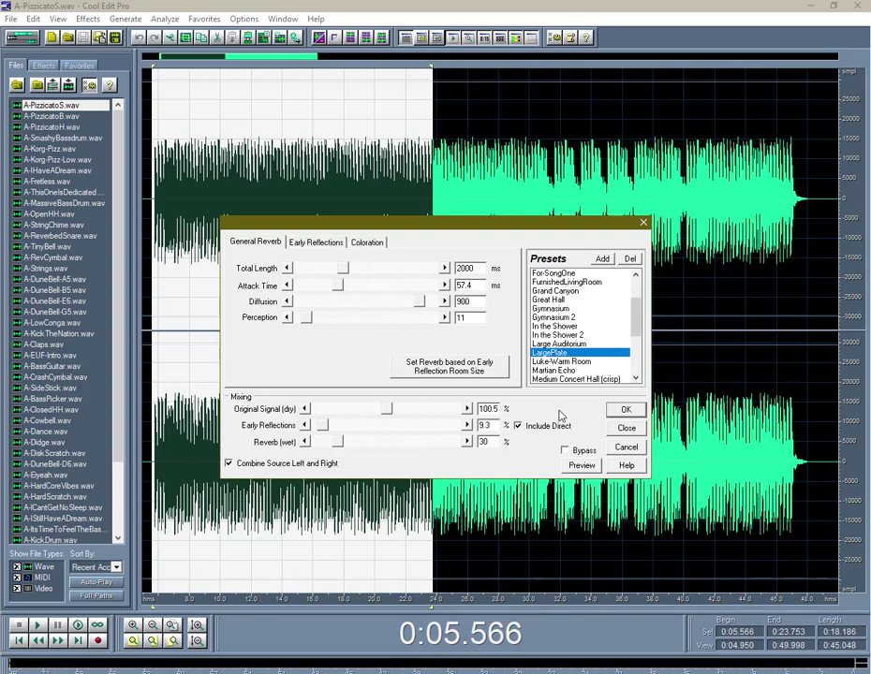
click(580, 466)
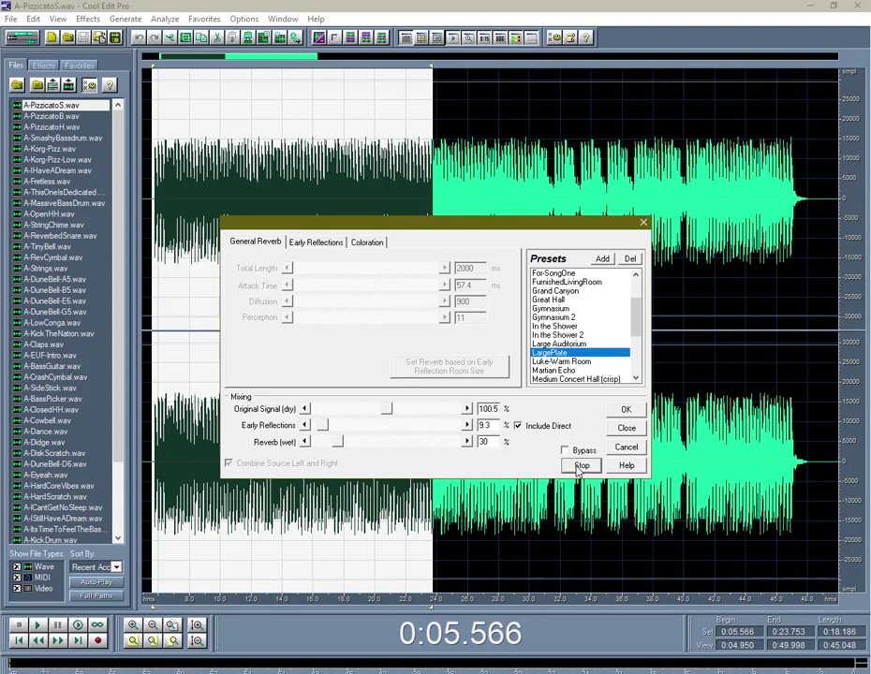
click(566, 282)
scroll(605, 351, up, 3)
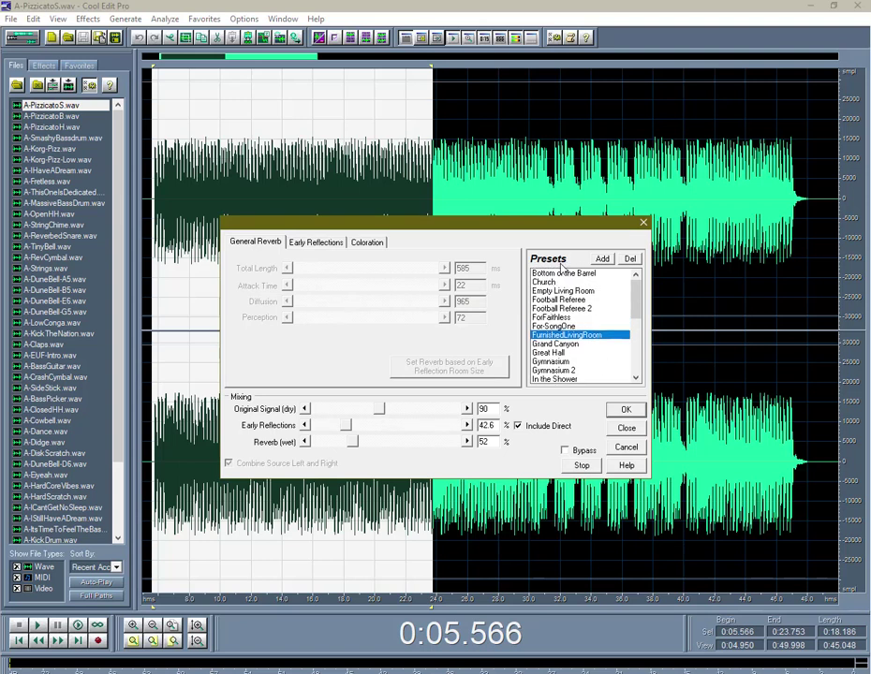
click(547, 283)
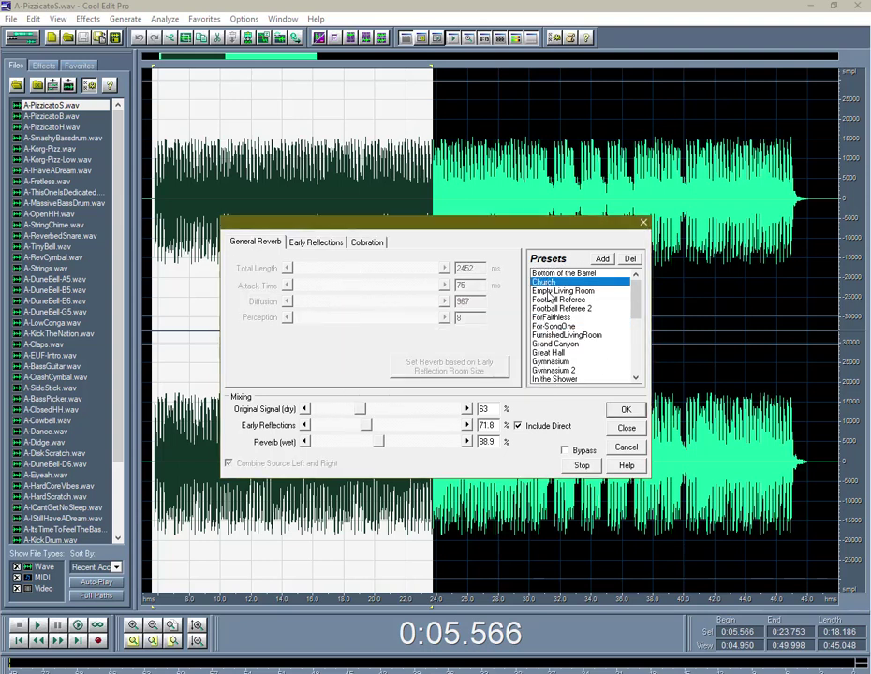
click(625, 430)
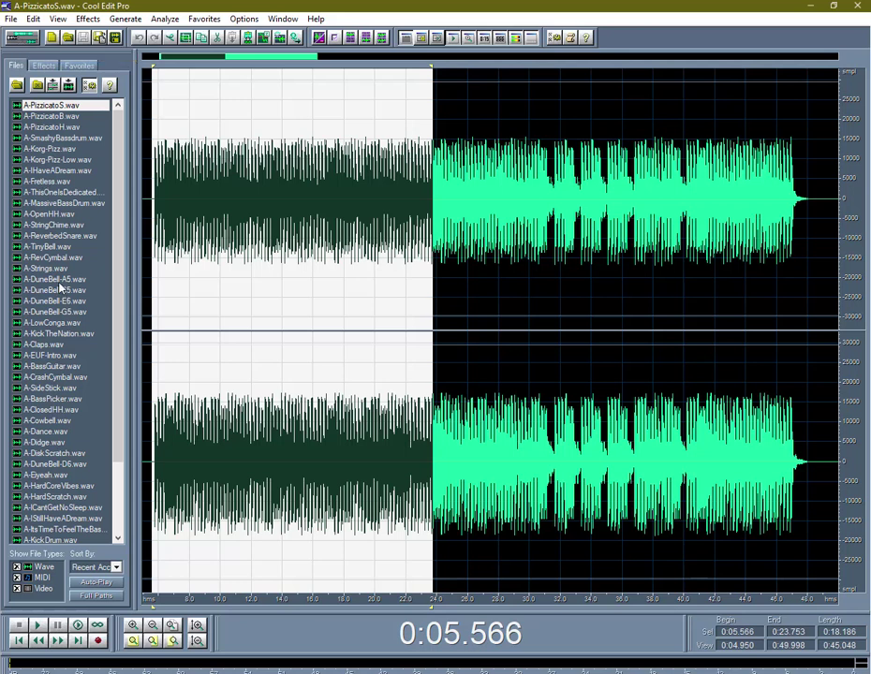
- Look at A-MassiveBassDrum.wav briefly, then open A-SmashyBassdrum.wav and select the passage from about 1:15.7 to 1:24.8
double_click(58, 204)
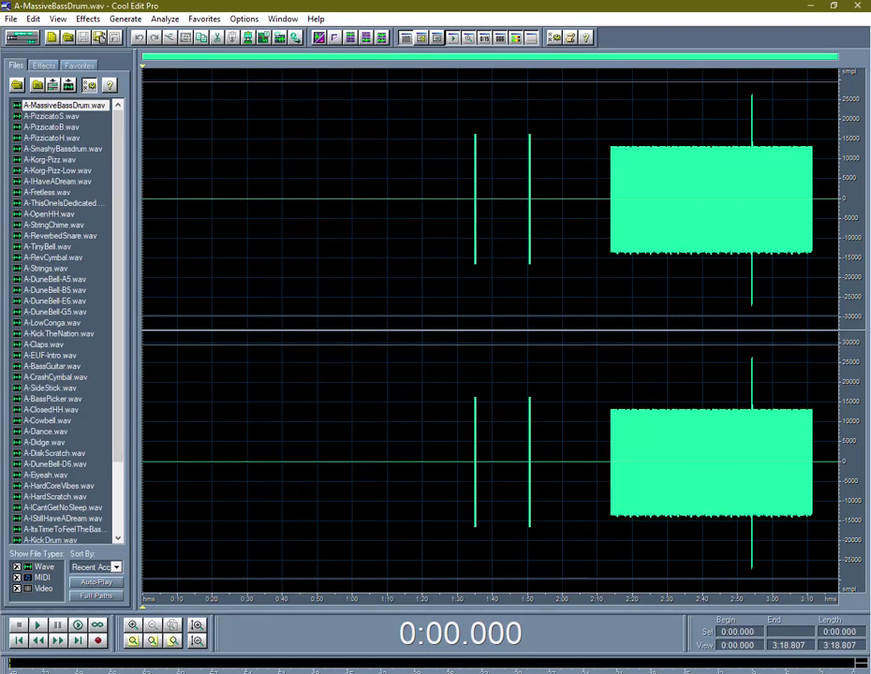
double_click(66, 150)
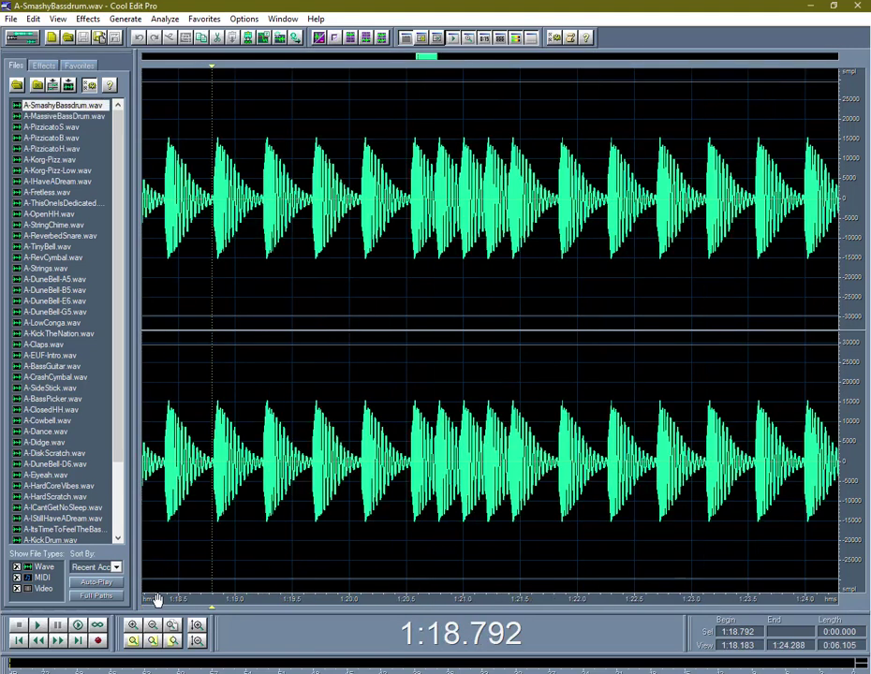
click(151, 627)
drag(282, 235, 625, 234)
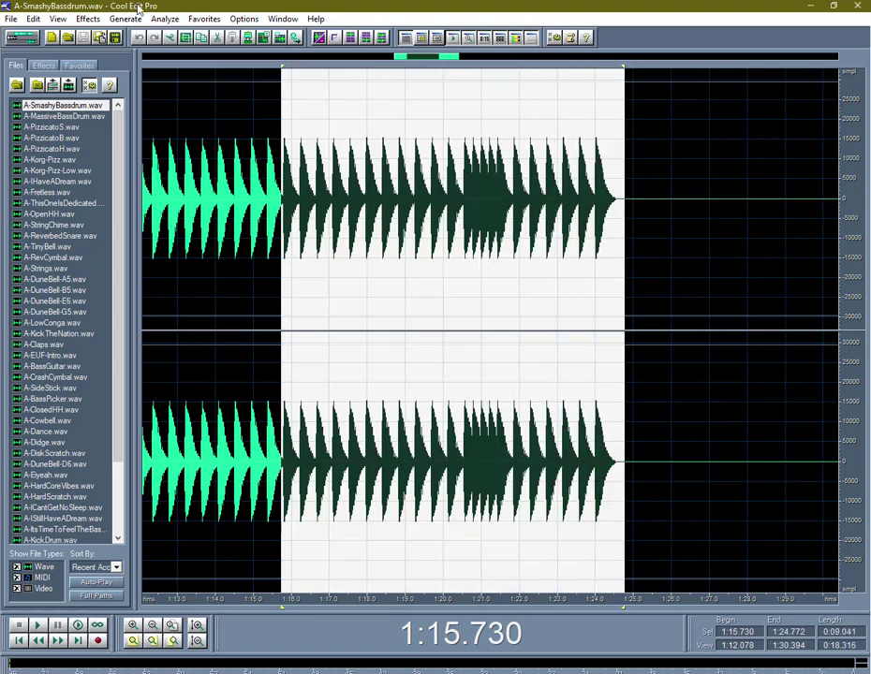
- Try an FFT Filter curve with its 100% point moved down to low frequencies, browse the presets, and close without applying
click(86, 19)
mouse_move(152, 129)
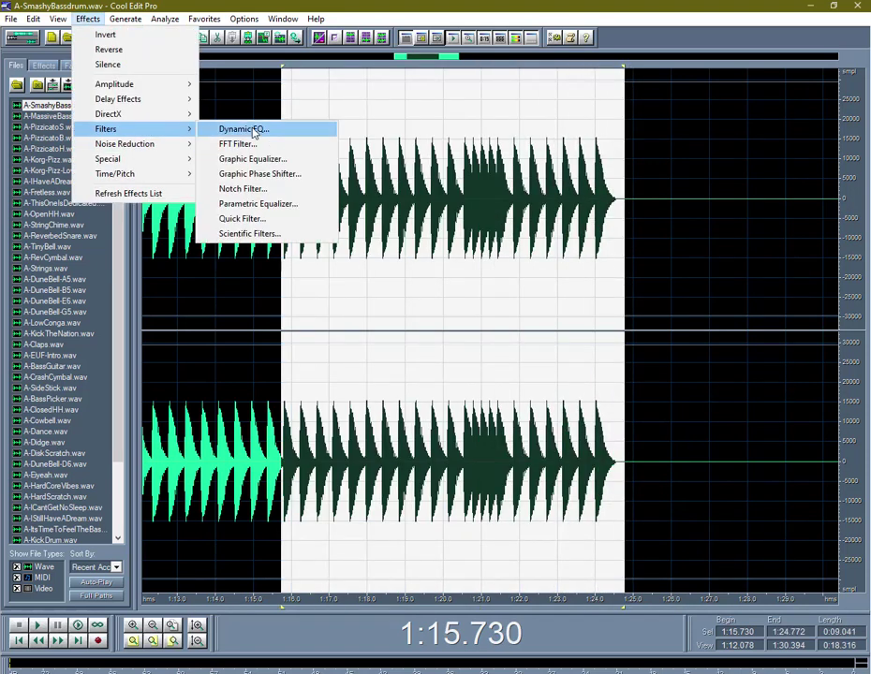
click(236, 144)
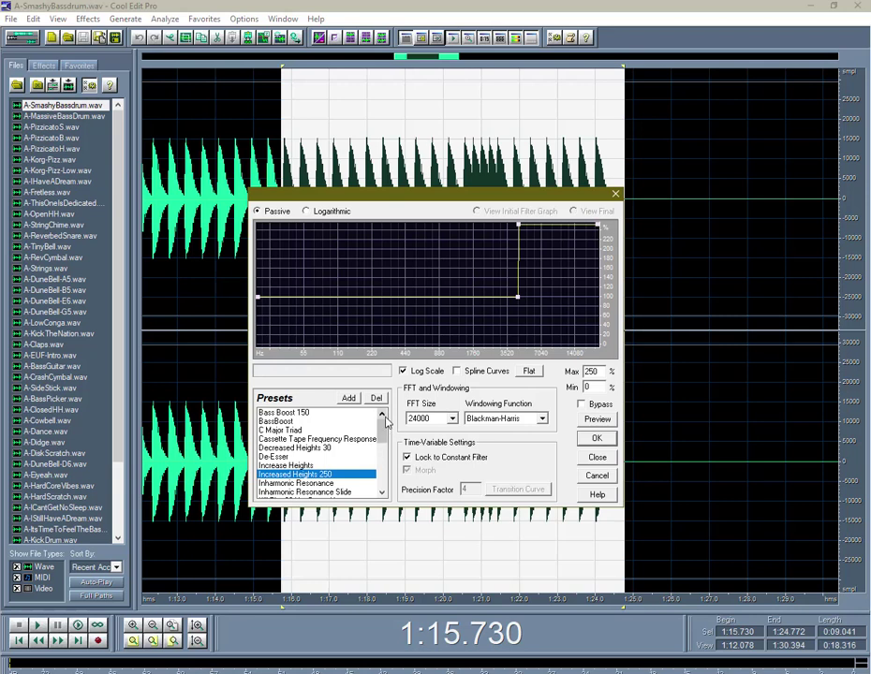
scroll(382, 431, down, 1)
scroll(383, 431, up, 1)
drag(527, 303, 387, 304)
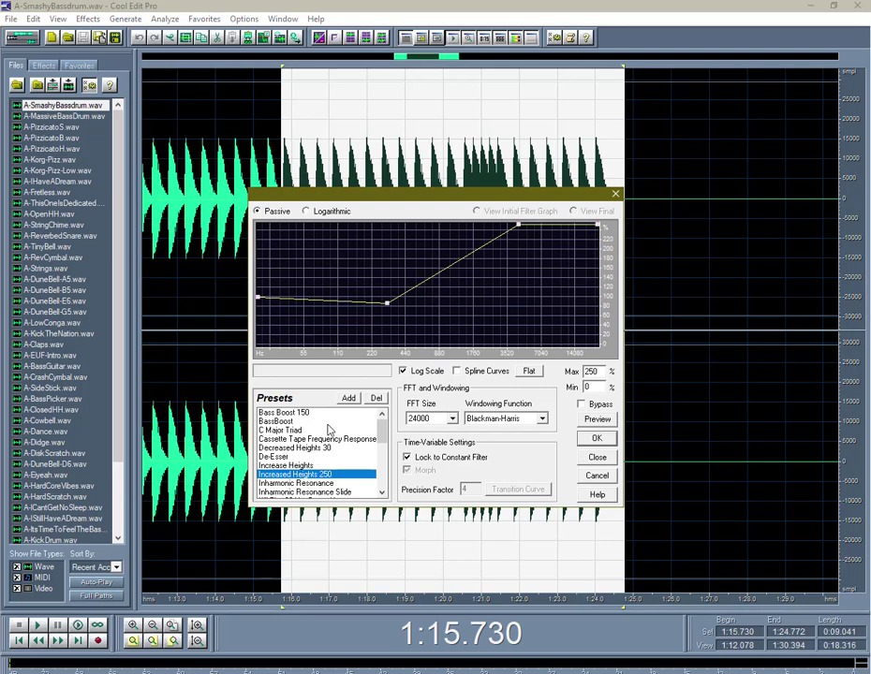
drag(379, 434, 382, 485)
click(596, 458)
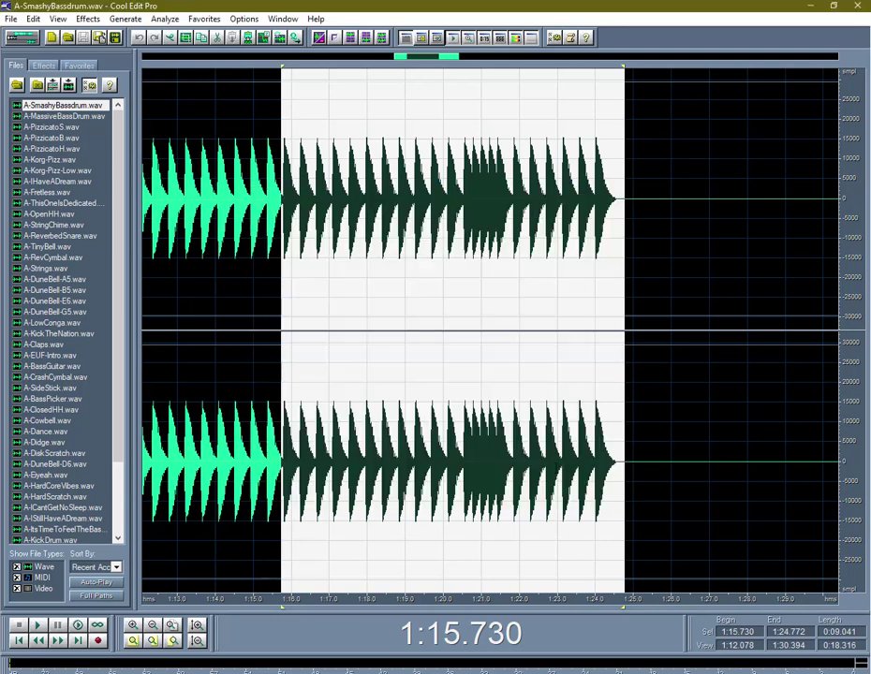
- Play the selected bass drum passage, then return to the multitrack session and place the cursor at 0:00
key(space)
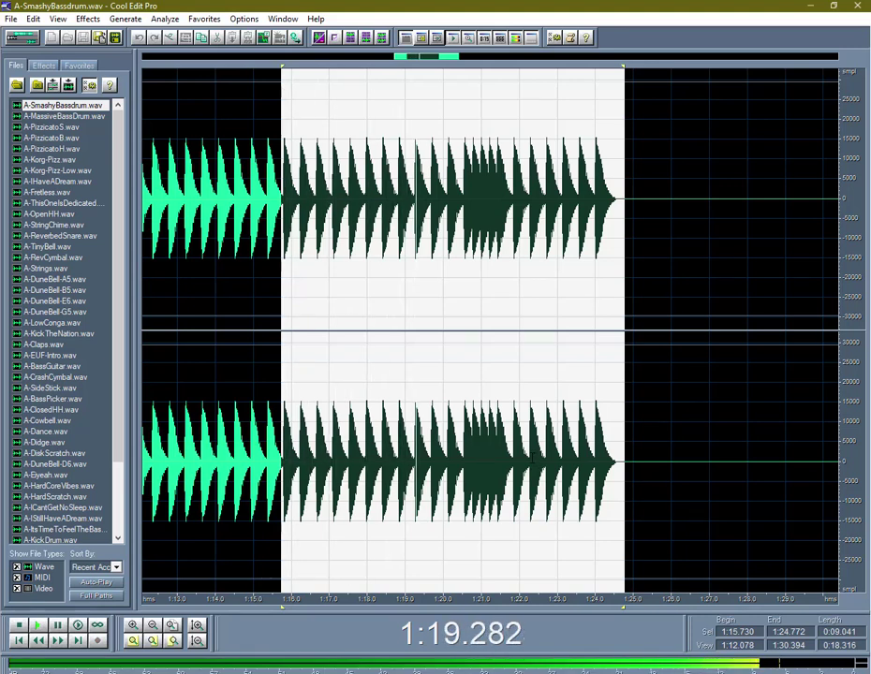
key(space)
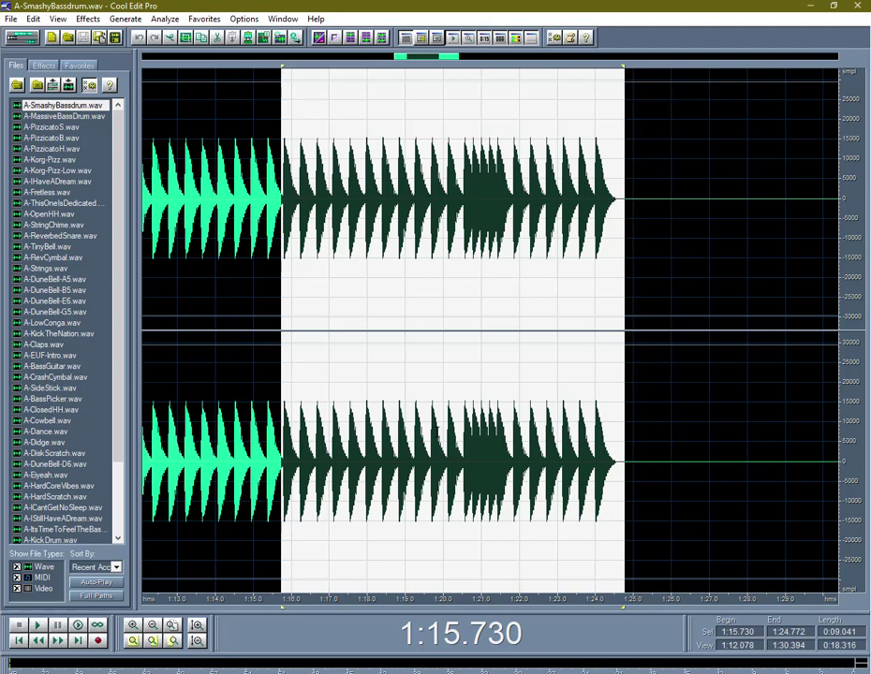
click(9, 43)
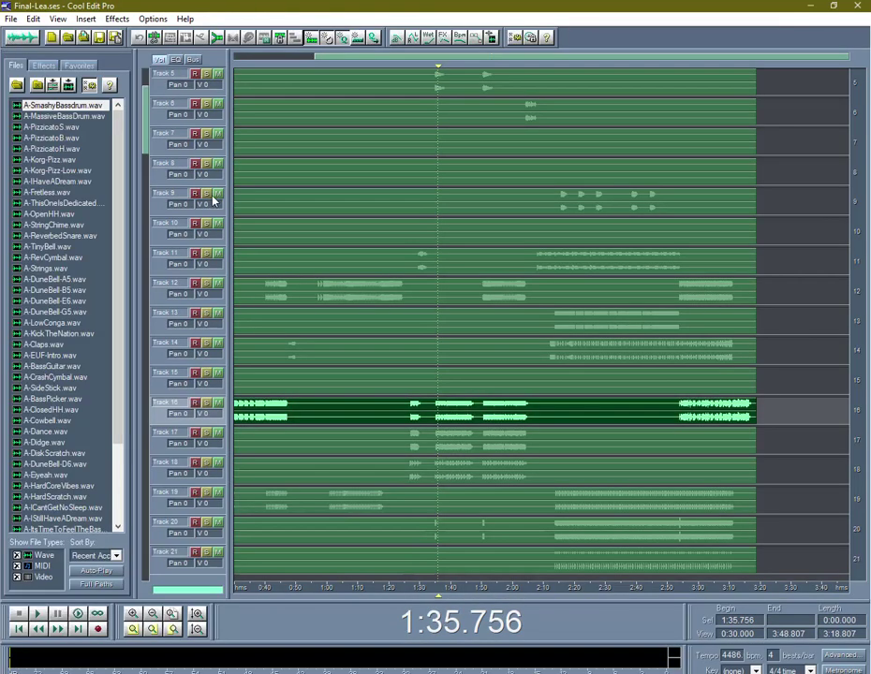
drag(279, 591, 634, 593)
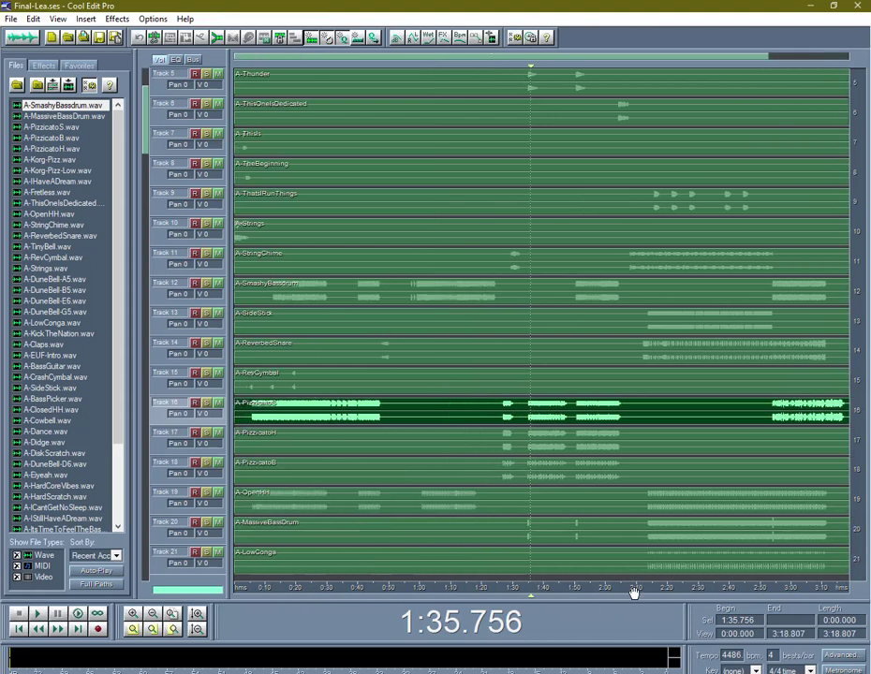
click(237, 92)
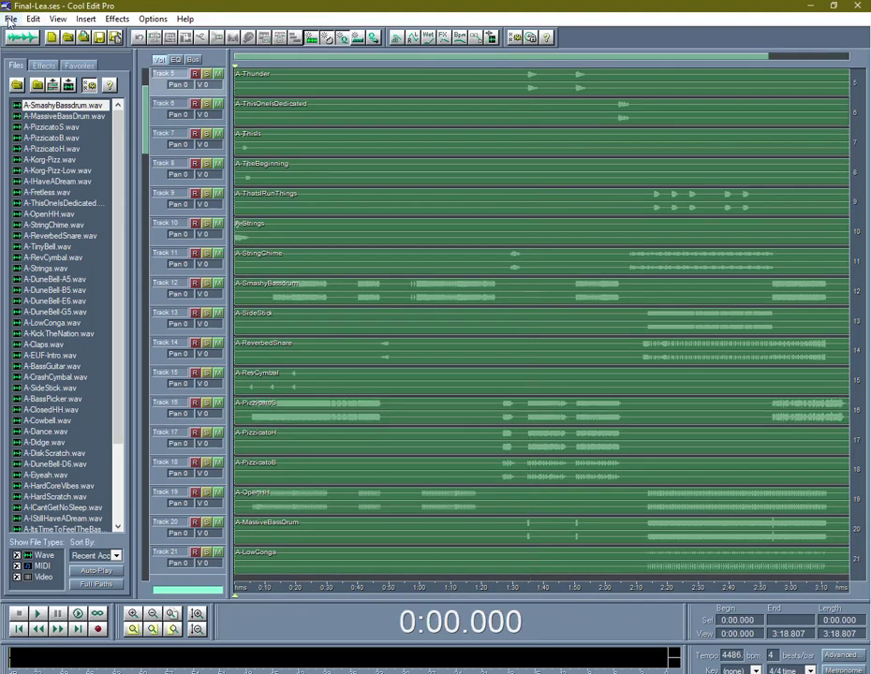
- View the save options for exporting the session mixdown as an mp3PRO file, then cancel without saving
click(10, 19)
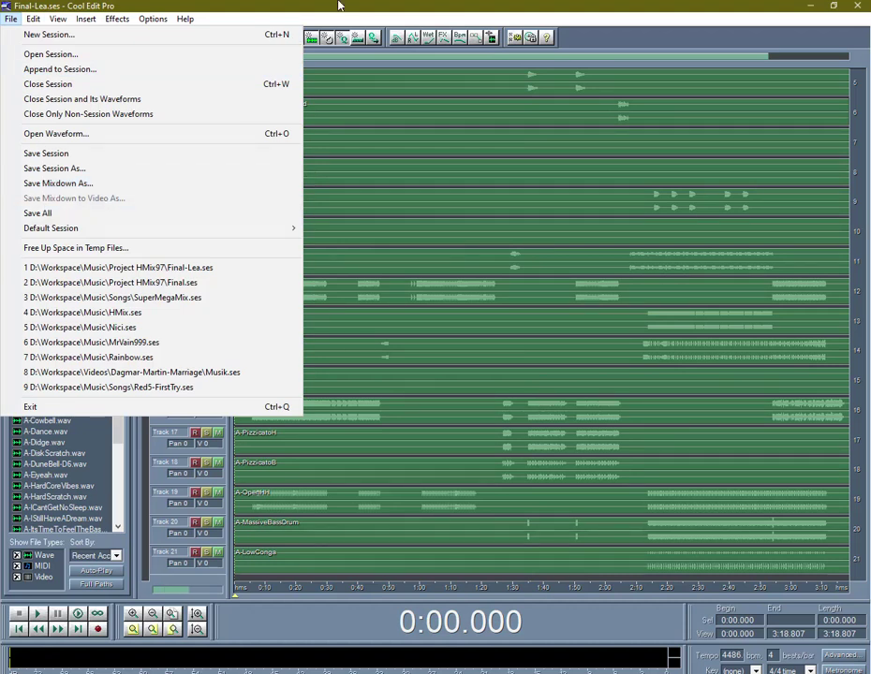
click(58, 183)
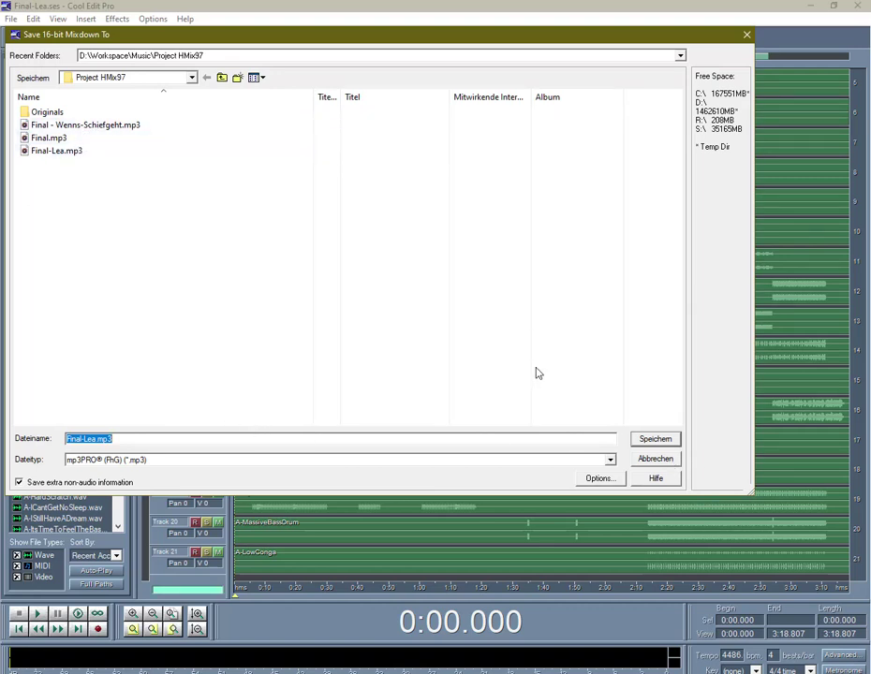
click(655, 459)
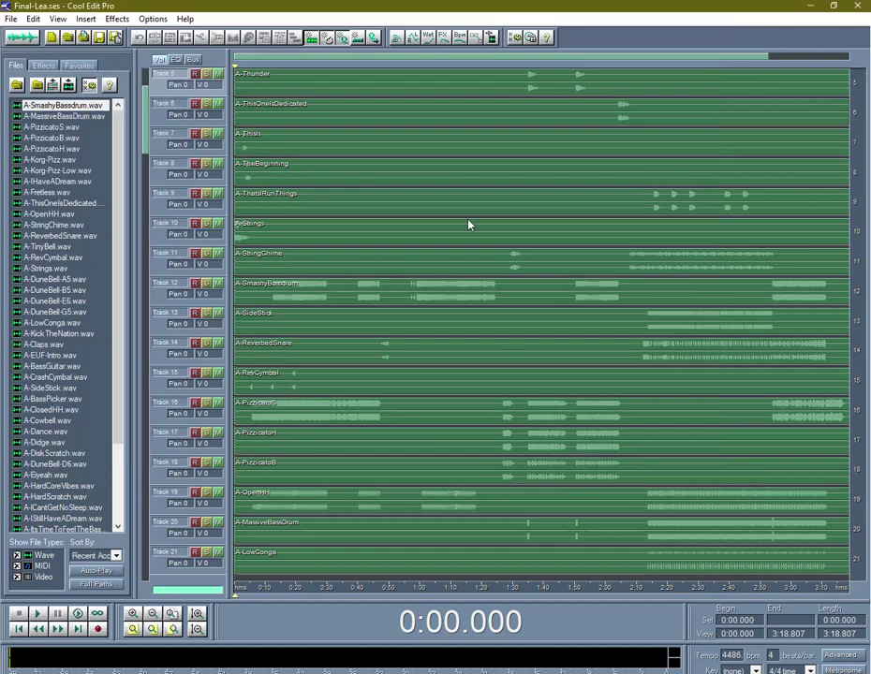